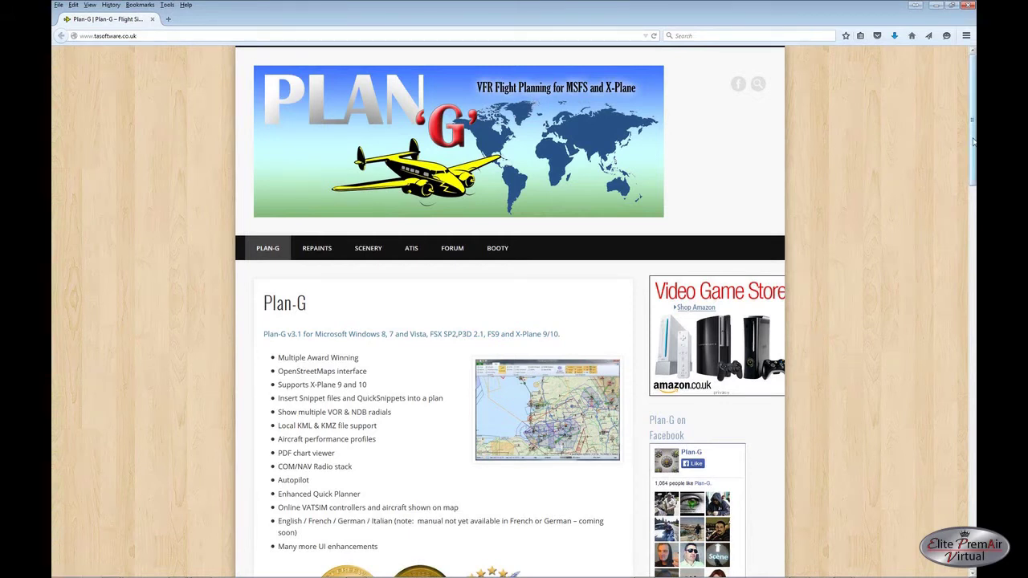
Look through the Plan-G web page for the program features and the v3.1.2.101 downloads for Windows 7/8 and XP.
scroll(974, 143, "down", 5)
scroll(974, 143, "down", 3)
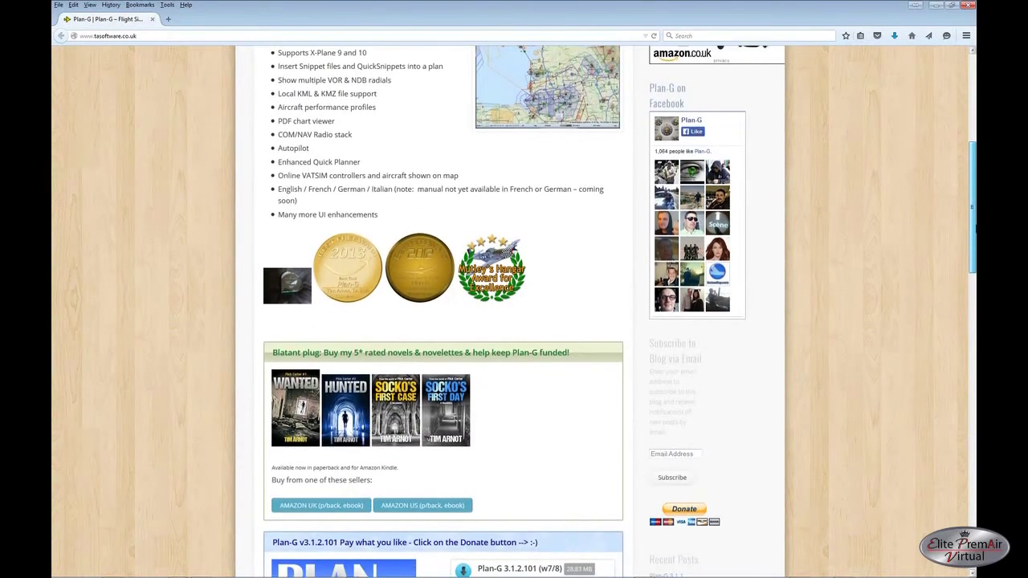
scroll(975, 143, "down", 2)
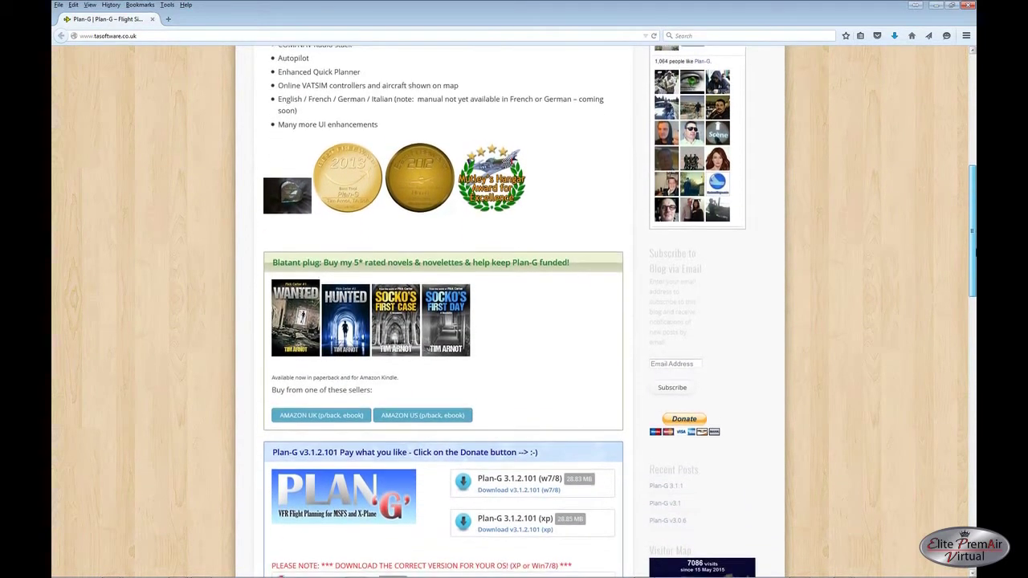
scroll(974, 143, "down", 3)
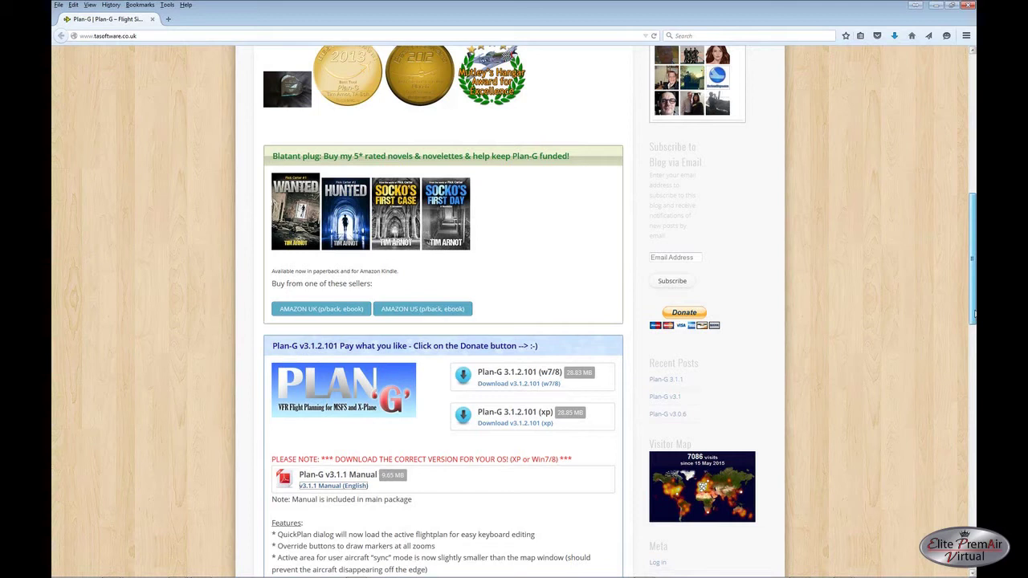
scroll(973, 313, "up", 3)
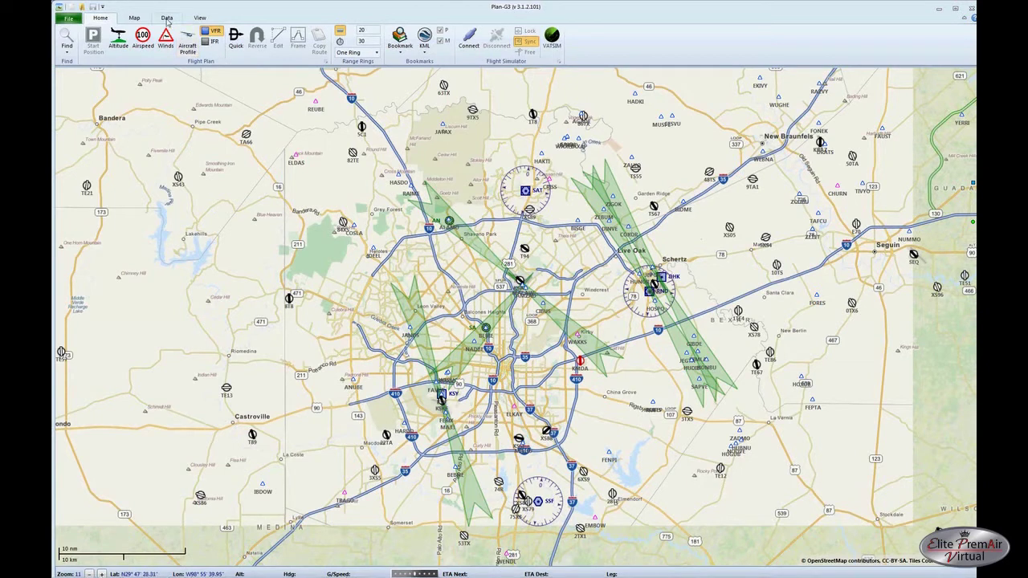
In Plan-G, review the navigation database options and connect the program to the flight simulator.
left_click(167, 19)
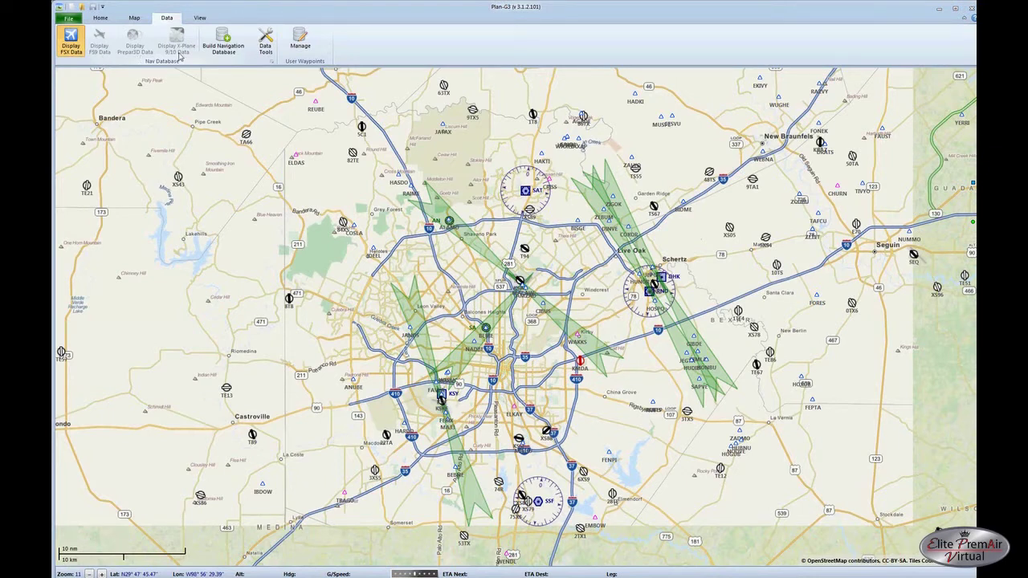
left_click(102, 18)
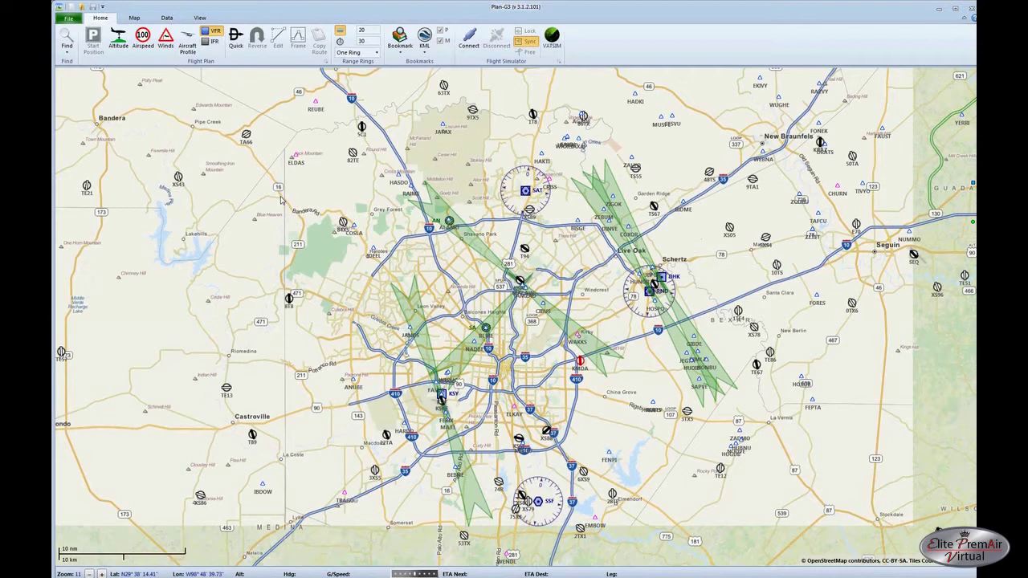
left_click(468, 37)
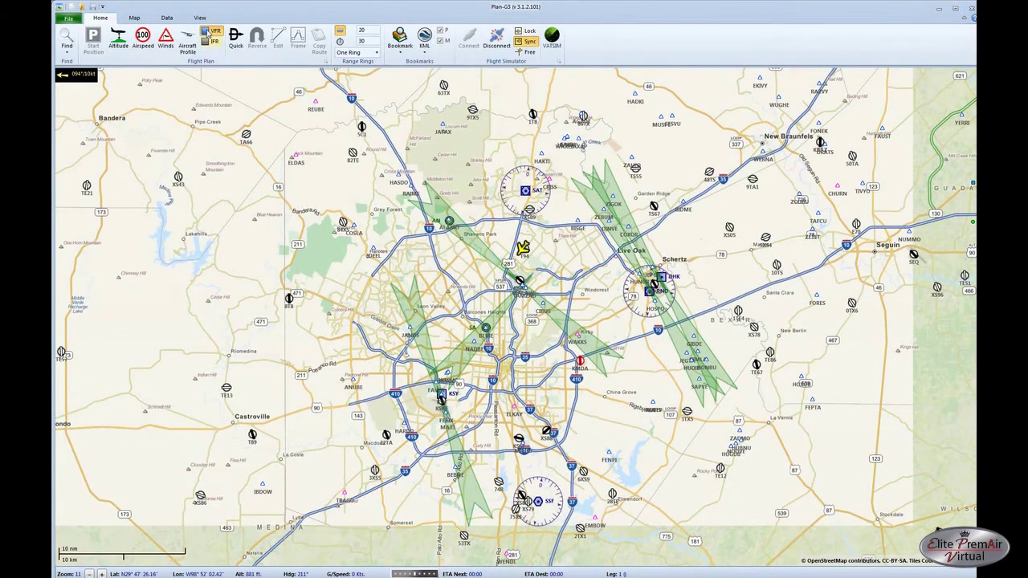
Show the Information window and position it over the map west of San Antonio.
left_click(200, 18)
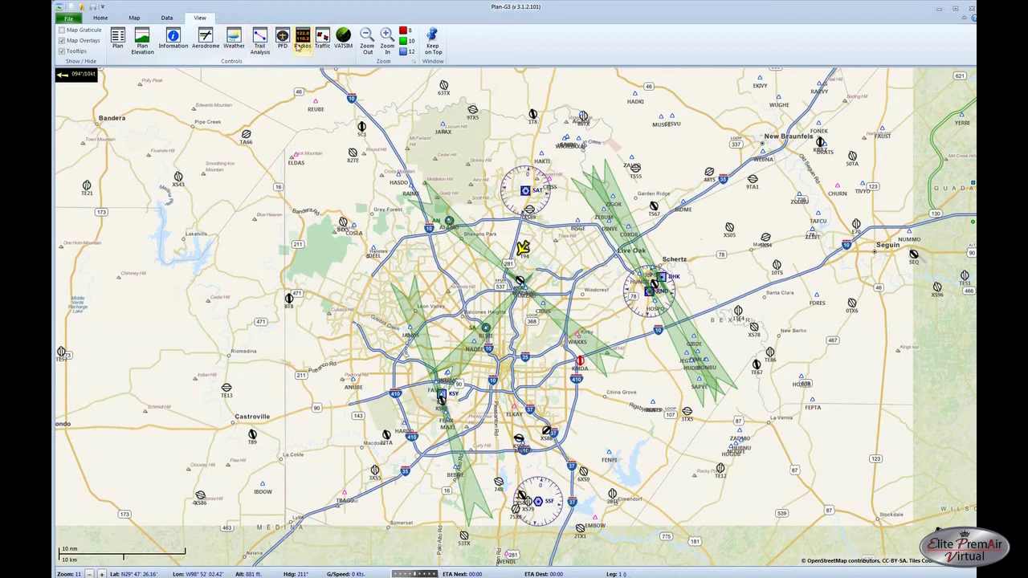
left_click(173, 39)
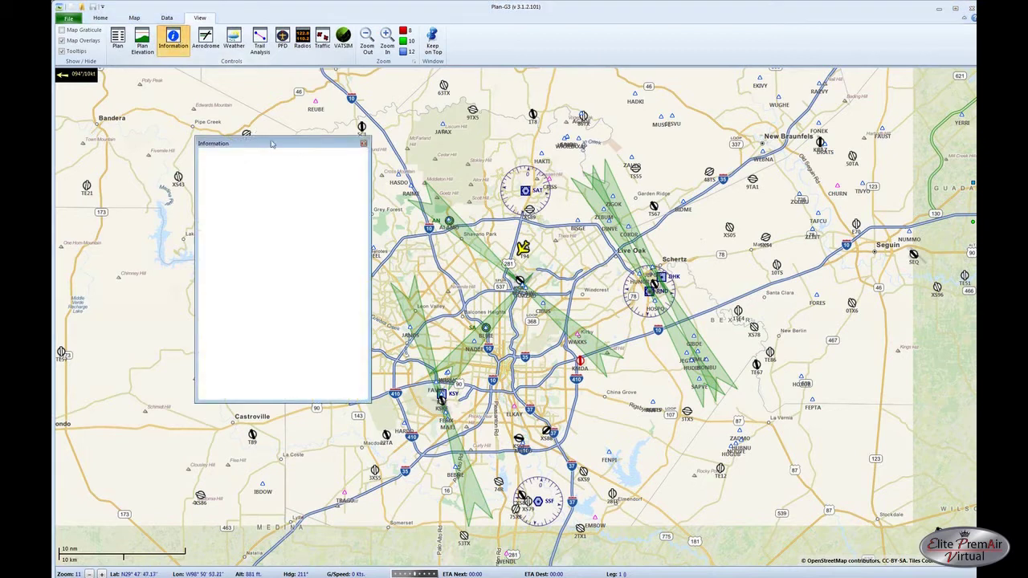
left_click_drag(275, 144, 314, 166)
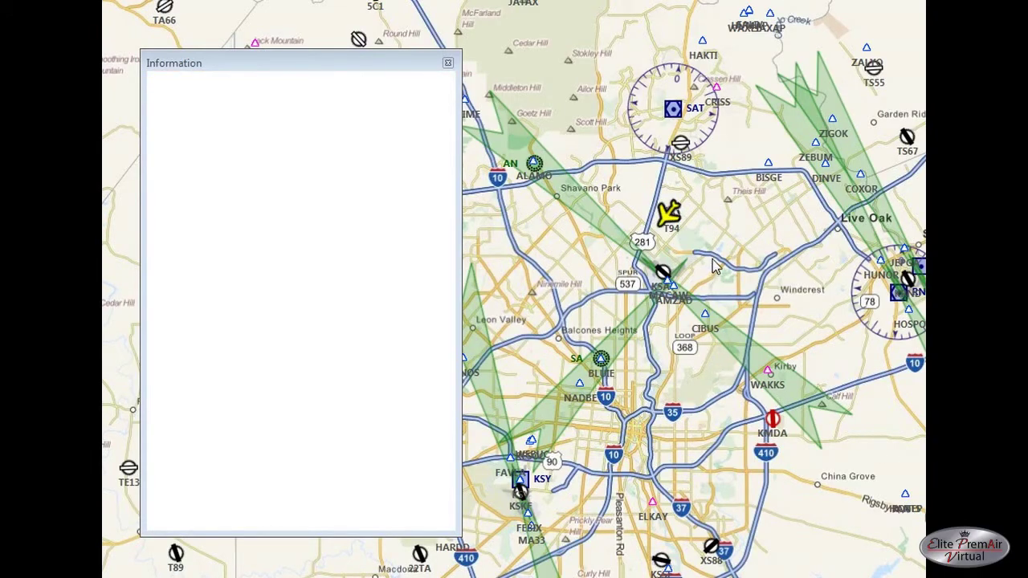
Look up the details of the KSAT airport and the SAT VOR in the Information window.
left_click(669, 273)
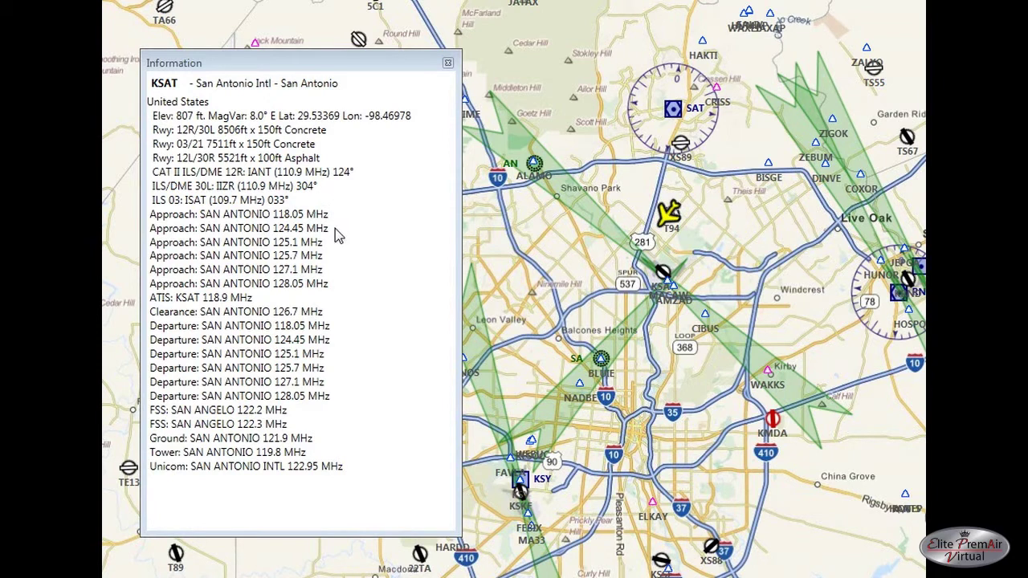
left_click(654, 505)
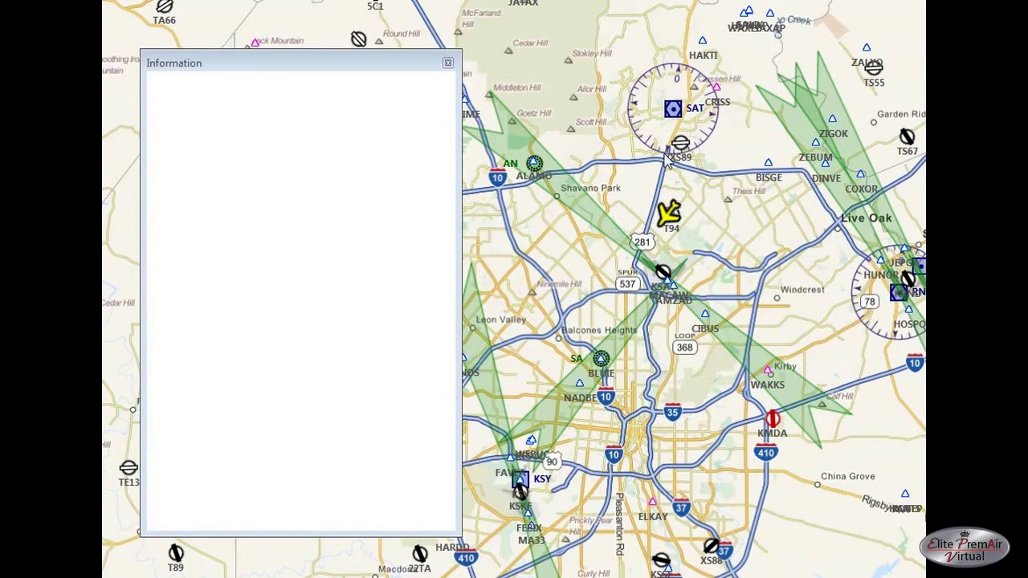
left_click(657, 110)
mouse_move(907, 279)
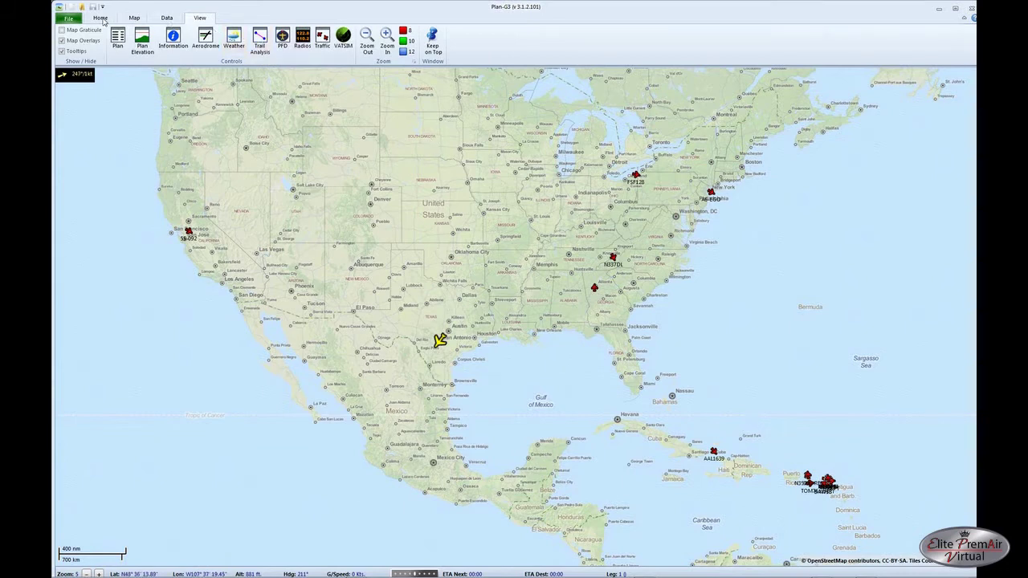
Set the map to Free mode and move it away from the aircraft to the Caribbean.
left_click(102, 18)
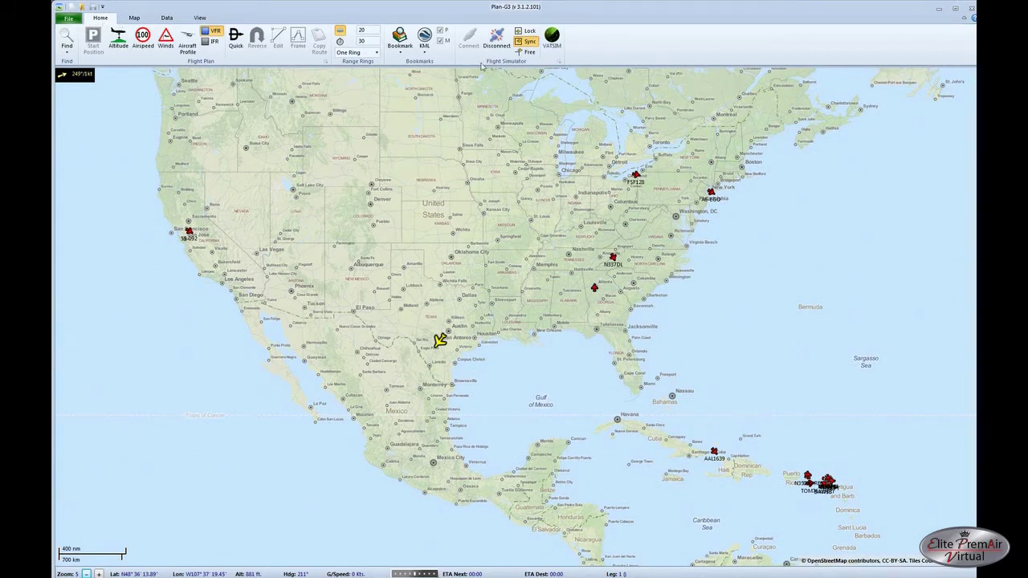
left_click(529, 53)
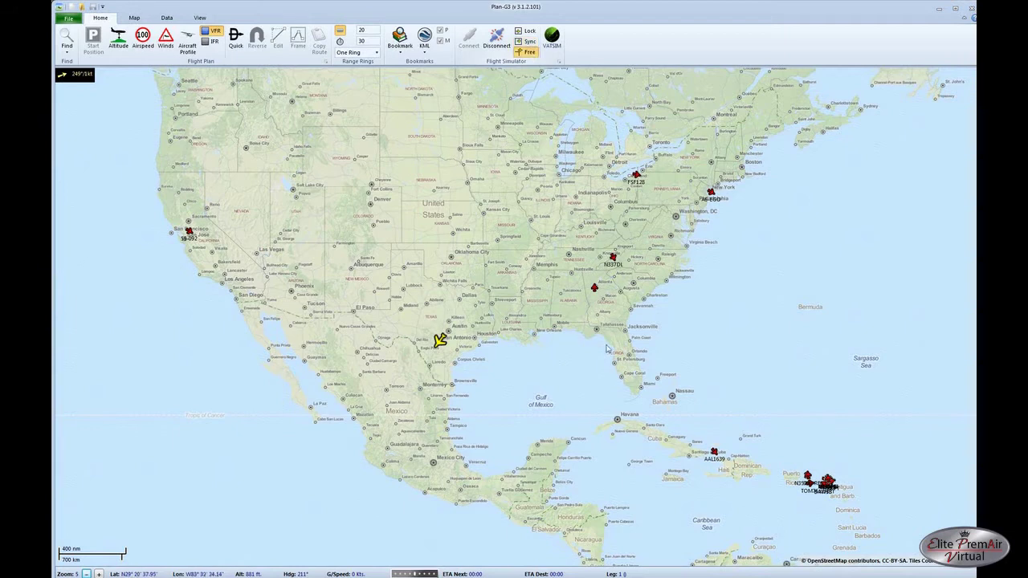
left_click_drag(606, 400, 314, 240)
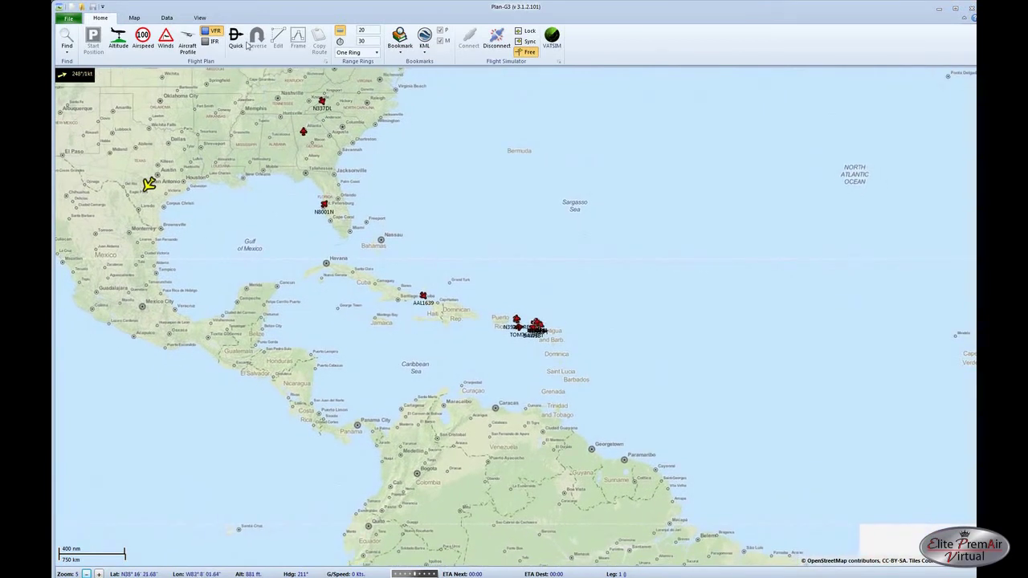
Zoom in on the traffic around Saint Martin using preset levels 8 and 10 and finer zooming to level 12.
left_click(201, 18)
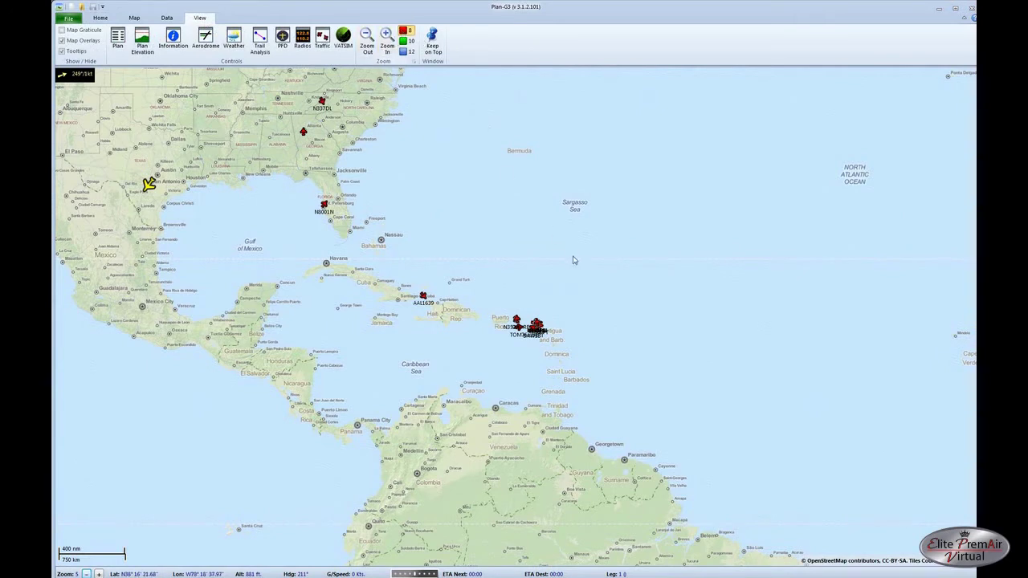
scroll(584, 271, "up", 3)
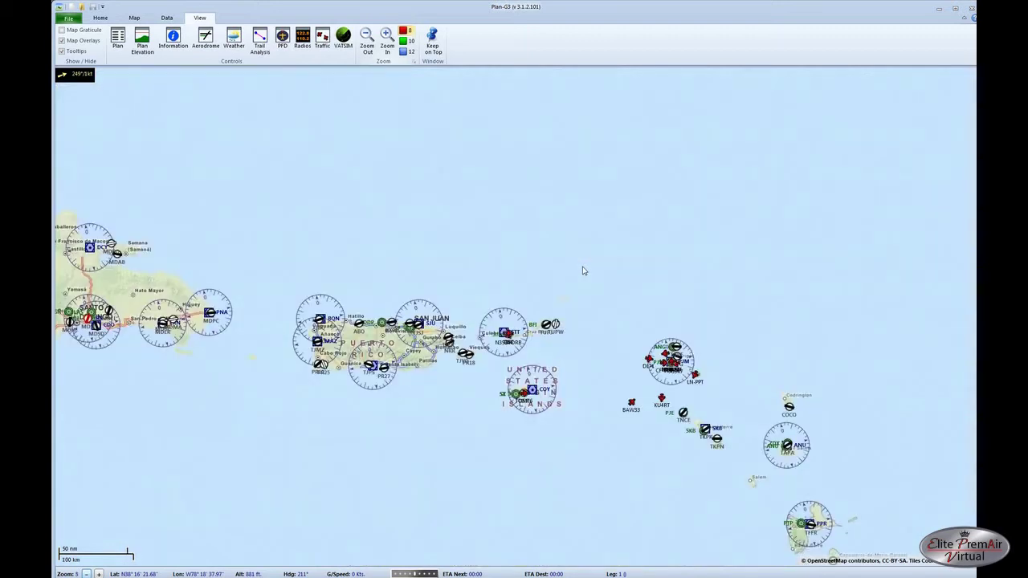
left_click_drag(579, 376, 400, 304)
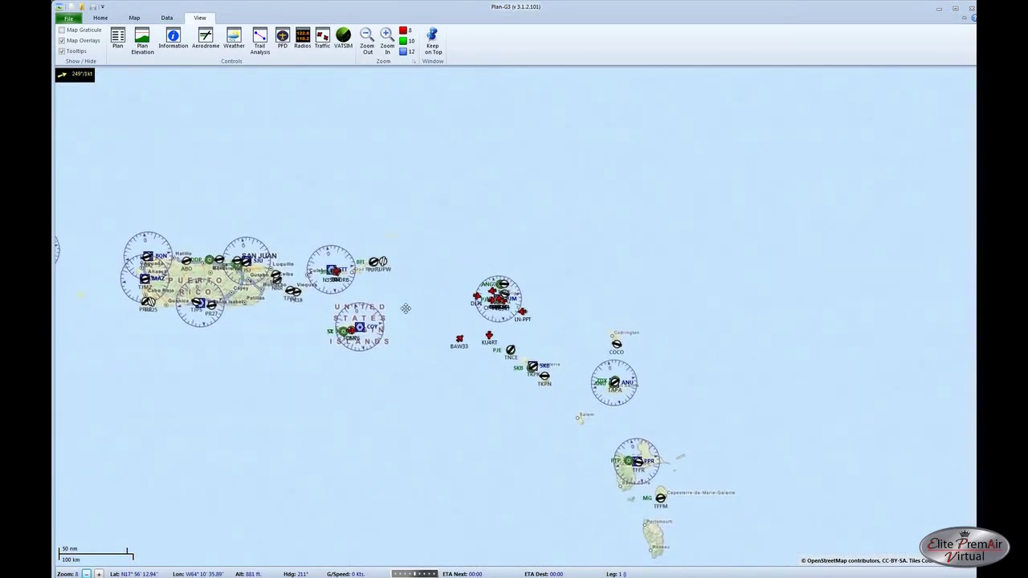
left_click(407, 41)
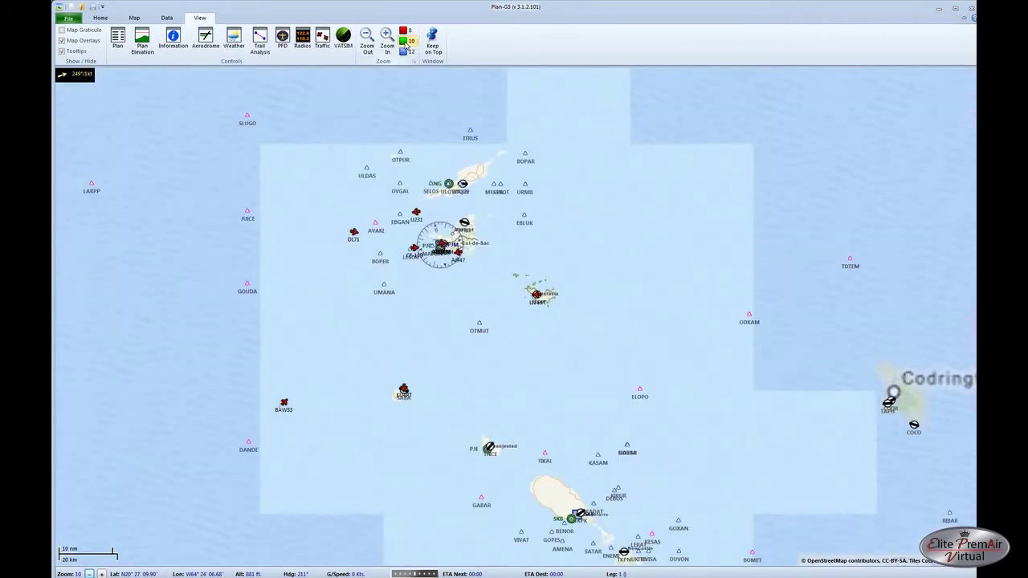
left_click_drag(437, 324, 470, 365)
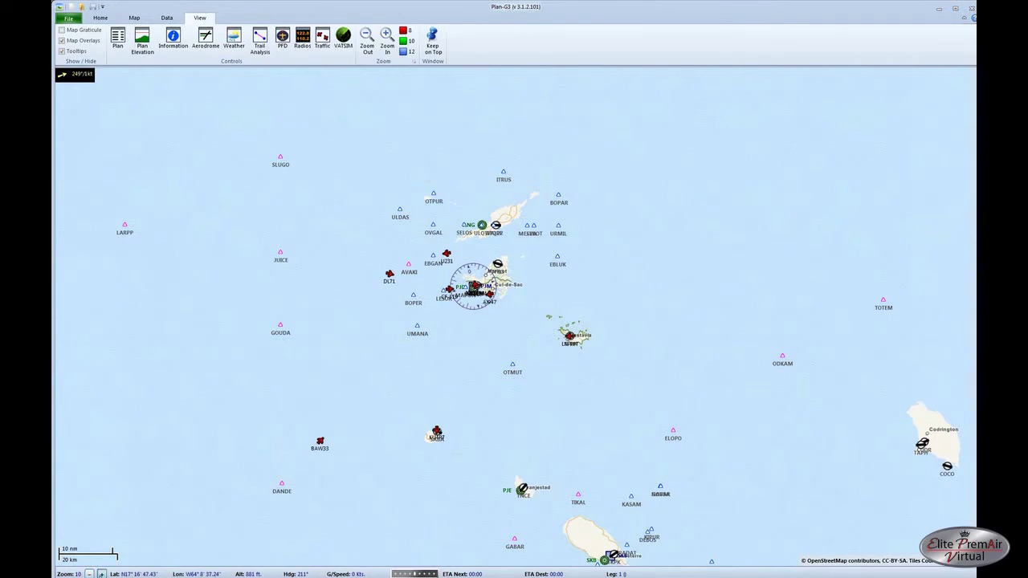
left_click(101, 574)
left_click_drag(205, 330, 268, 391)
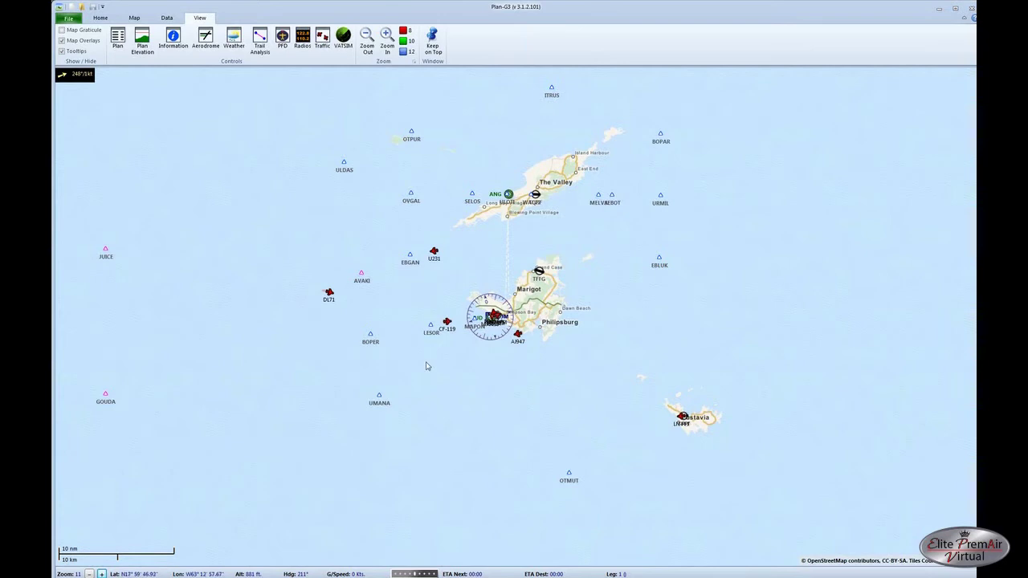
scroll(431, 376, "up", 1)
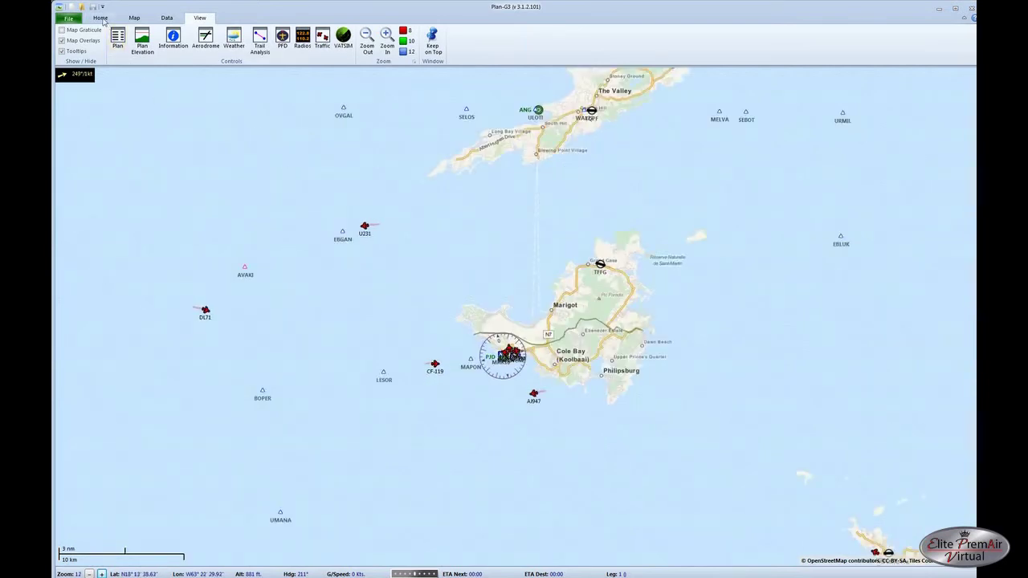
Return the map to the aircraft with Sync mode and zoom out to level 10.
left_click(100, 19)
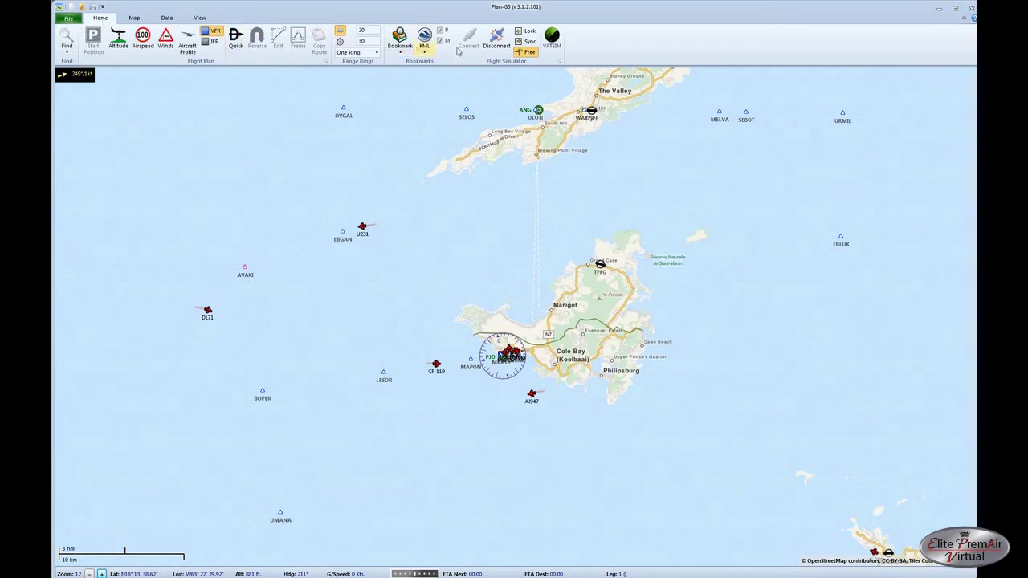
left_click(526, 41)
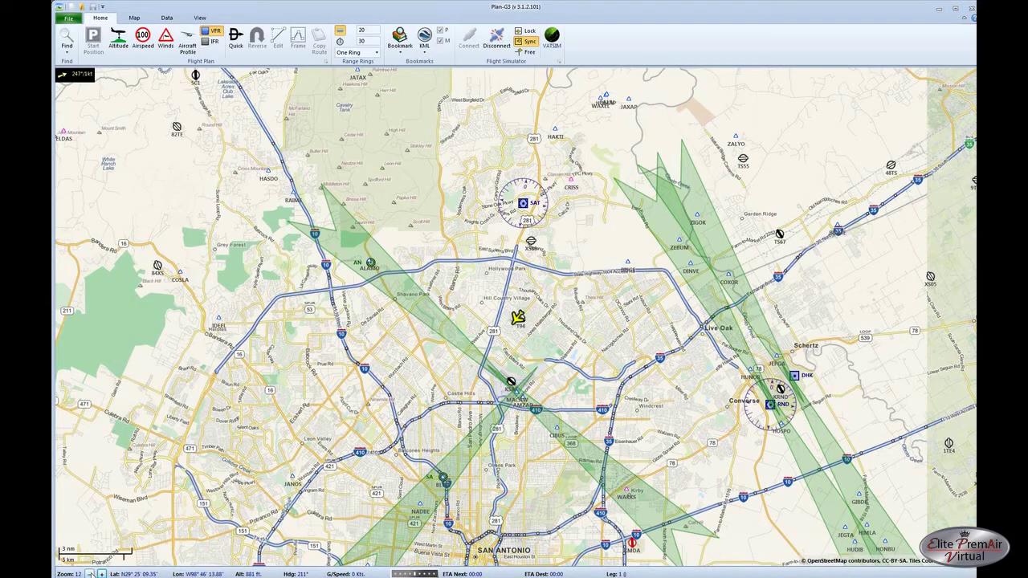
left_click(91, 574)
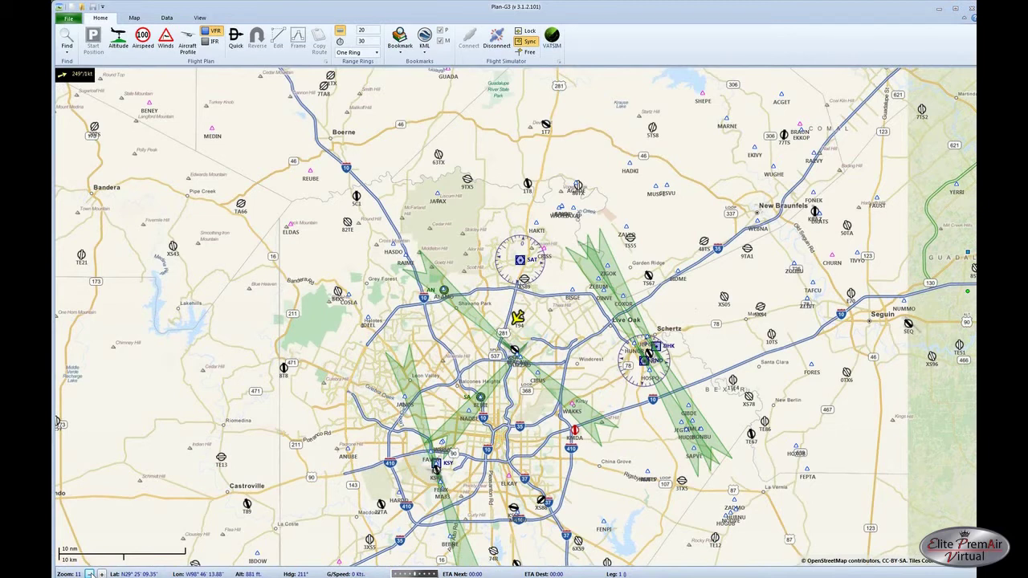
left_click(91, 575)
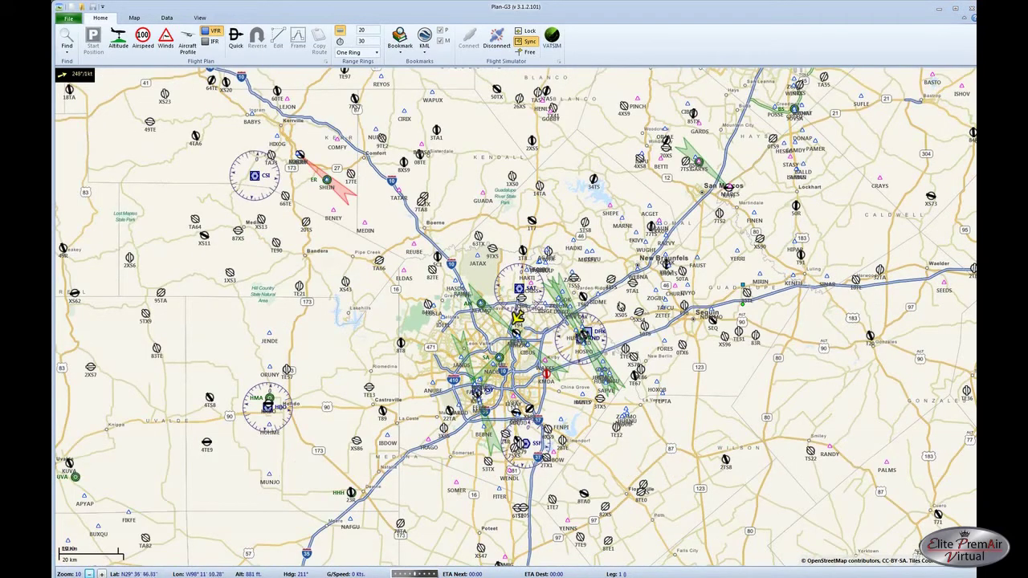
Compare map panning in the Sync, Lock and Free modes, leaving Free mode active with the area east of San Antonio in view.
left_click_drag(586, 305, 201, 319)
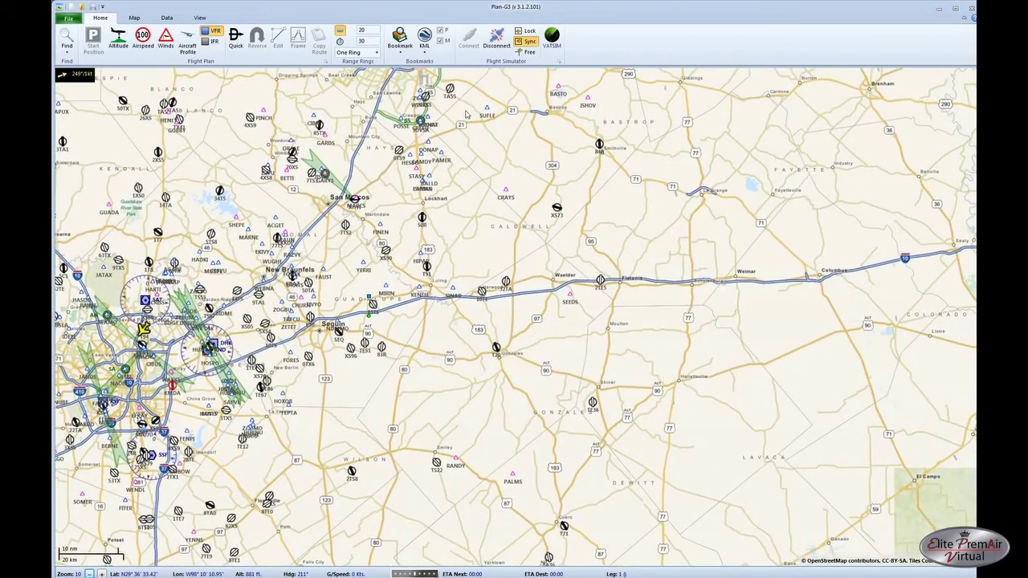
left_click(538, 50)
left_click(530, 30)
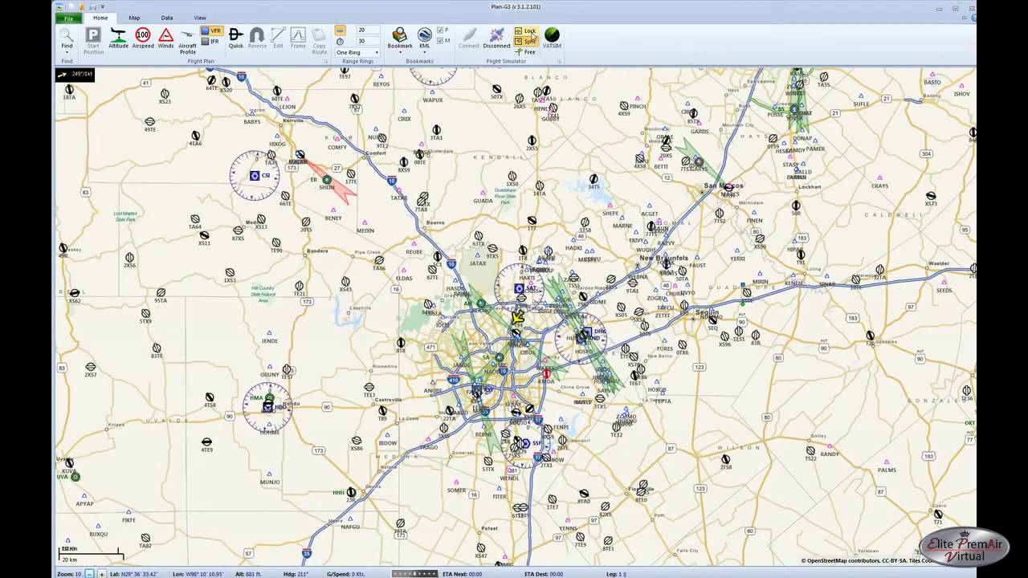
left_click(532, 33)
left_click_drag(580, 239, 352, 256)
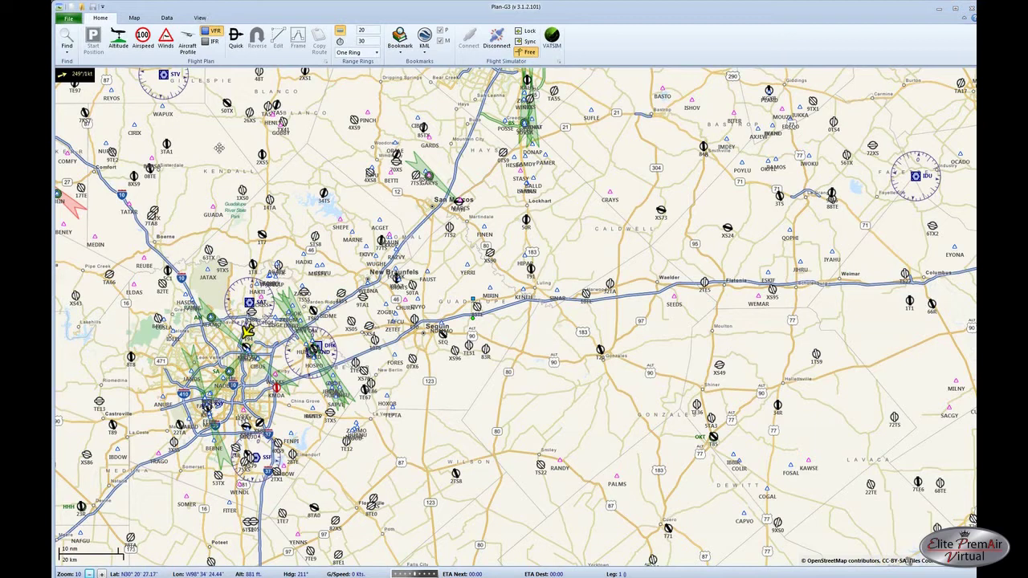
left_click_drag(212, 162, 217, 166)
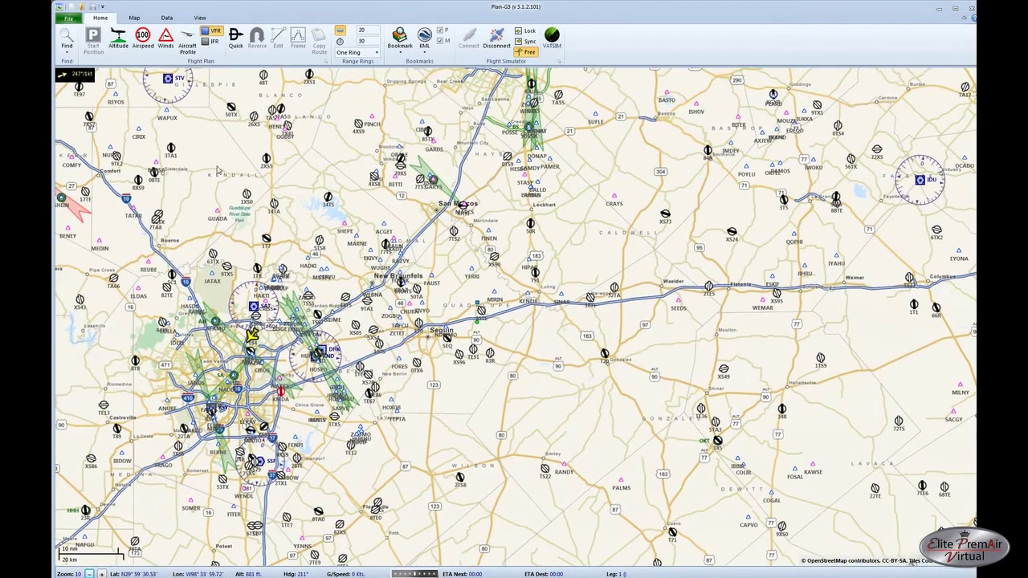
Show the Flight Plan window and place it over the map southeast of Seguin.
left_click(201, 18)
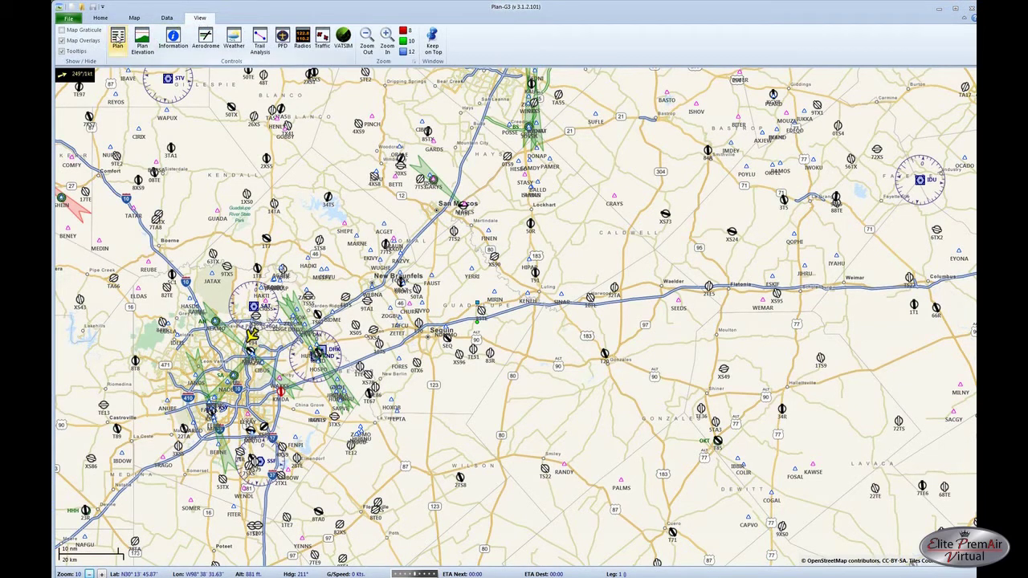
left_click(118, 37)
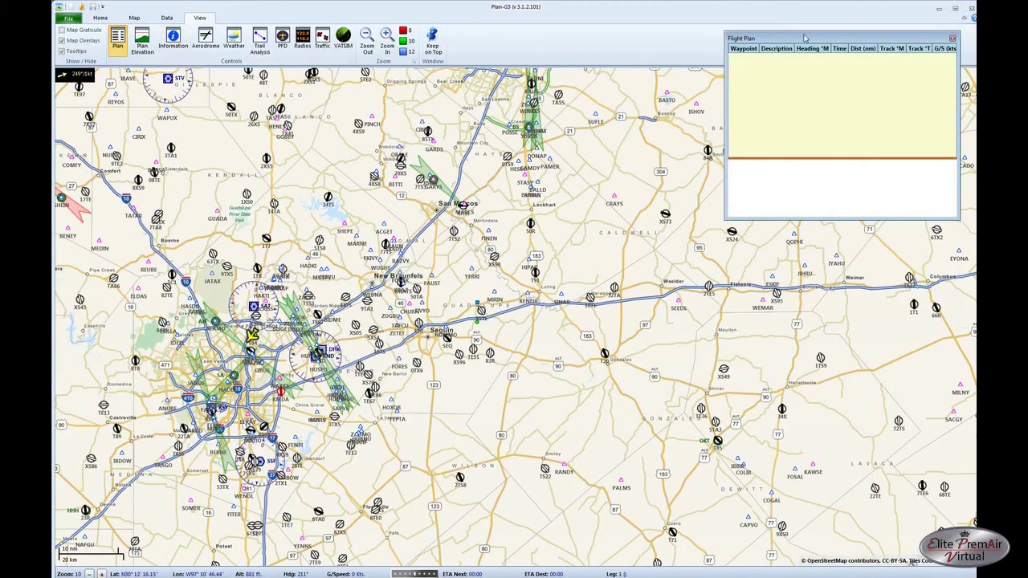
left_click_drag(808, 38, 645, 241)
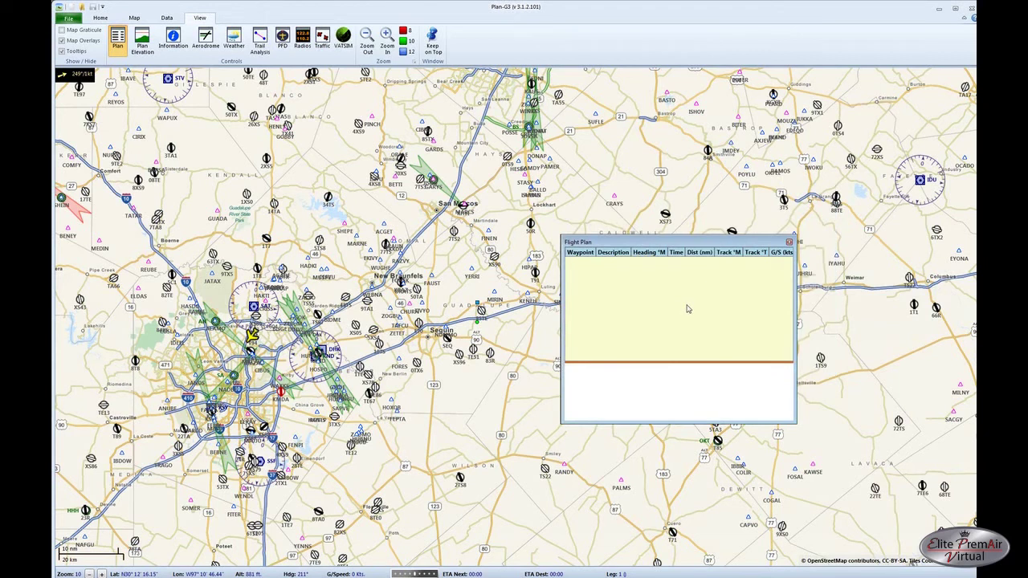
left_click_drag(687, 309, 683, 354)
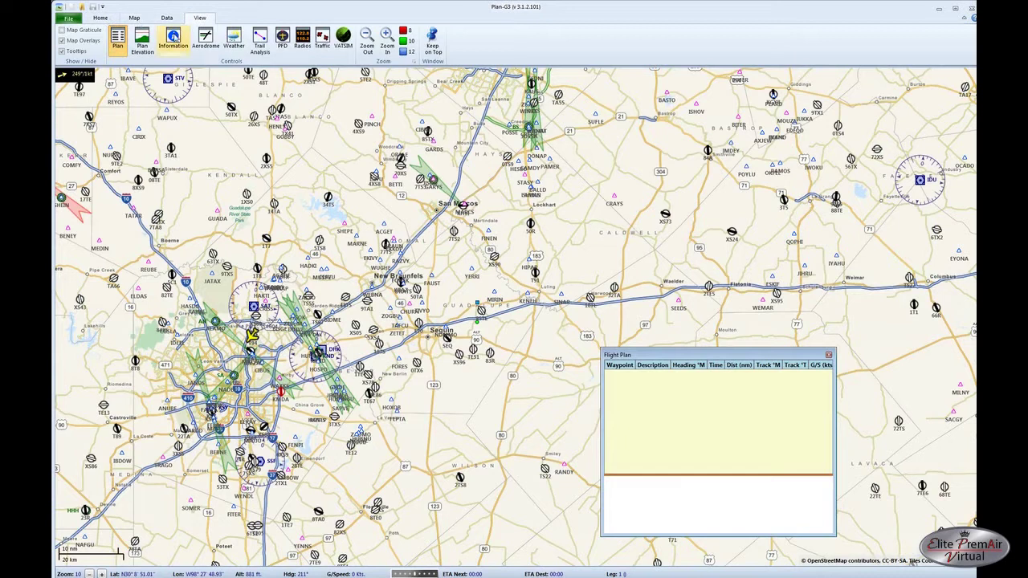
Show the Information window and set the flight plan airspeed to 155 kts.
left_click(172, 38)
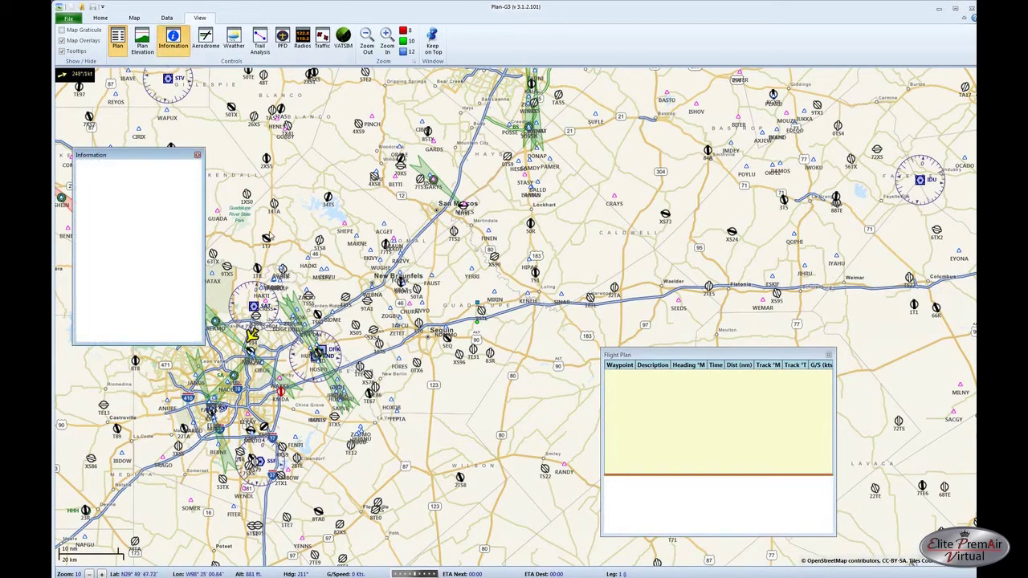
left_click(100, 19)
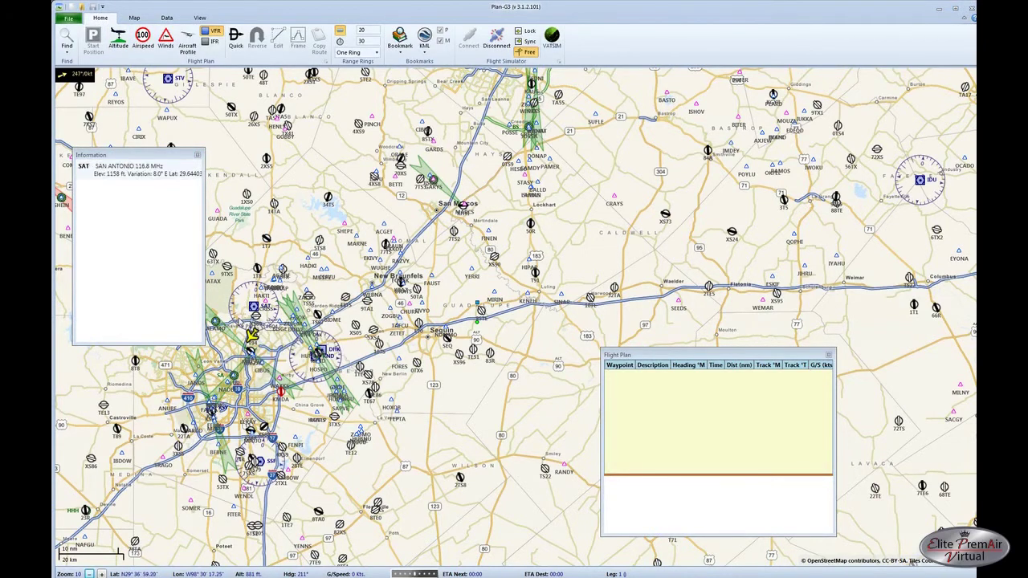
left_click(143, 37)
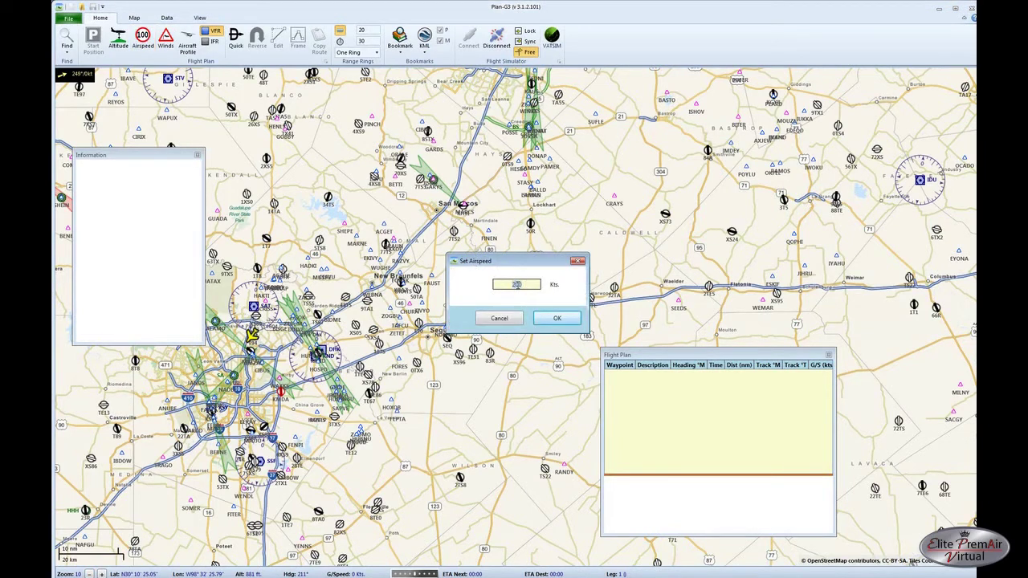
type("155")
key("Return")
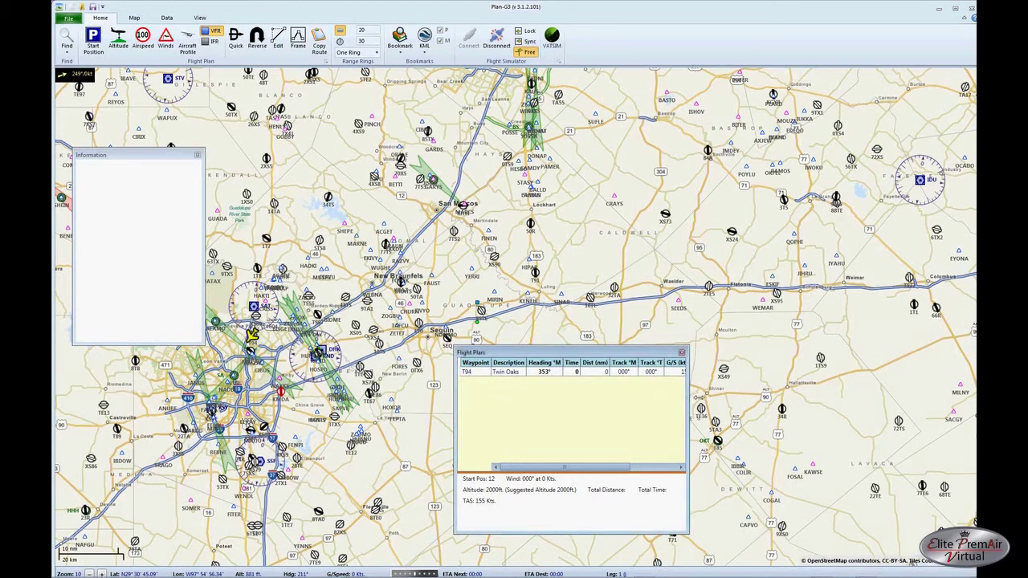
Widen the Flight Plan window and add the 2 G Ranch airfield (1T1) to the plan after Twin Oaks.
left_click_drag(689, 395, 704, 396)
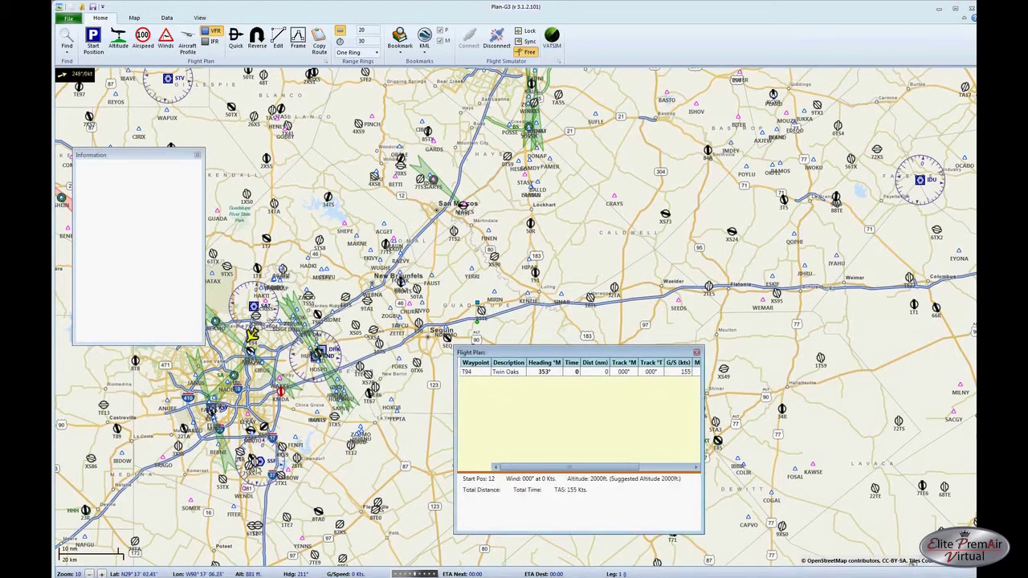
left_click(916, 309)
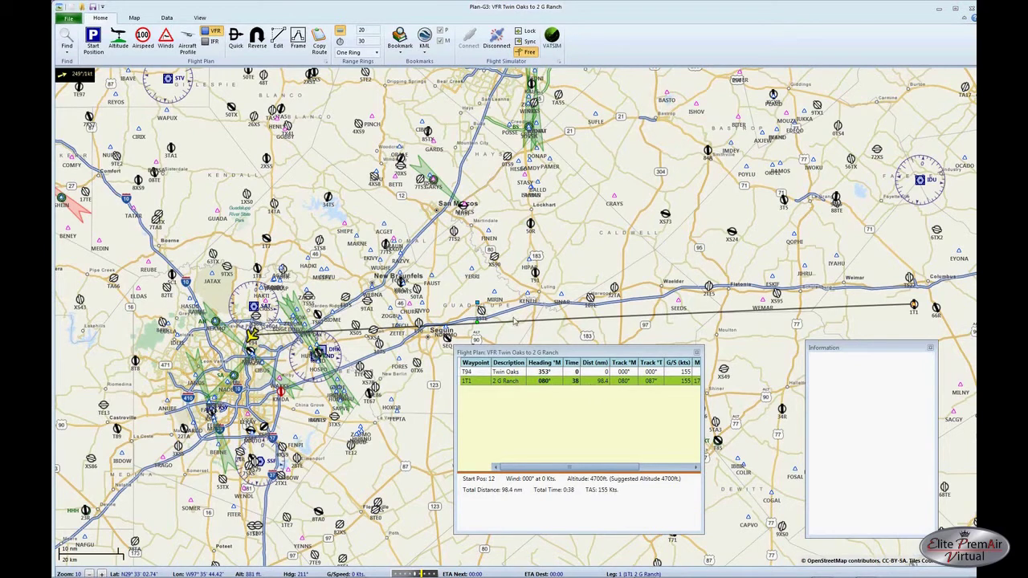
Add Hawthorne airport (45R), northeast of Houston, to the flight plan after 2 G Ranch, showing the add-airport option in a Paint screenshot.
mouse_move(320, 347)
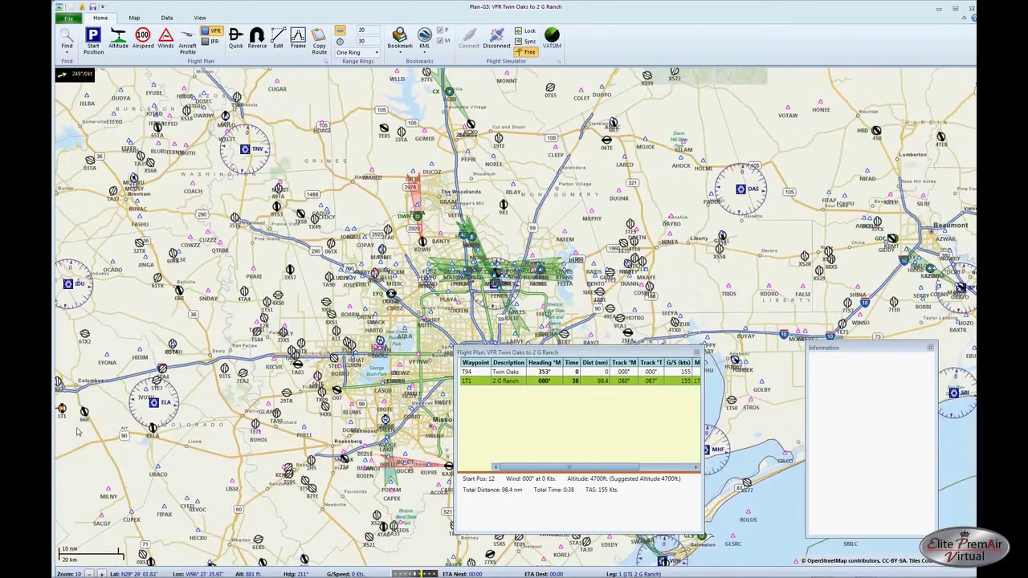
left_click_drag(78, 432, 127, 435)
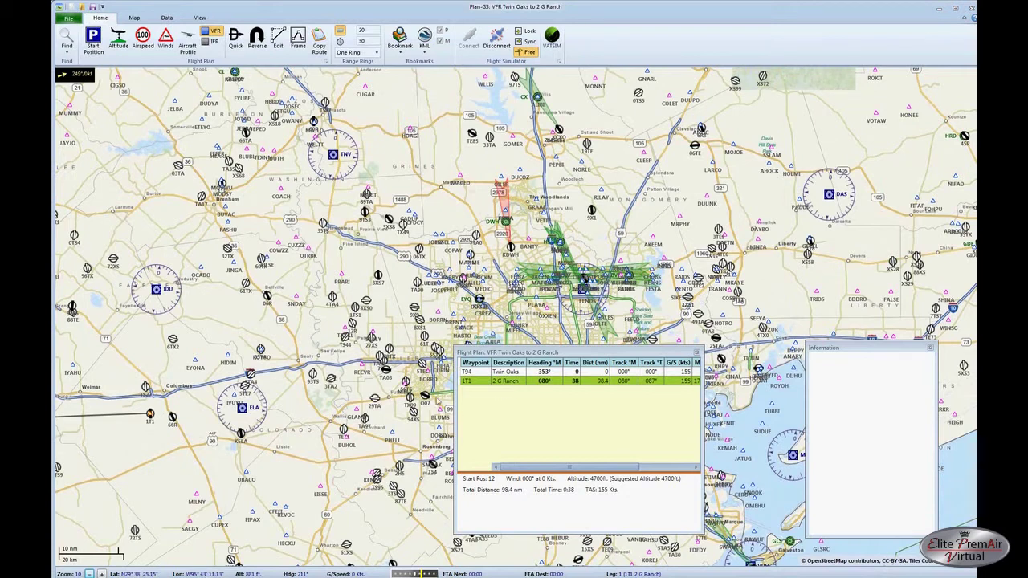
left_click_drag(338, 399, 291, 403)
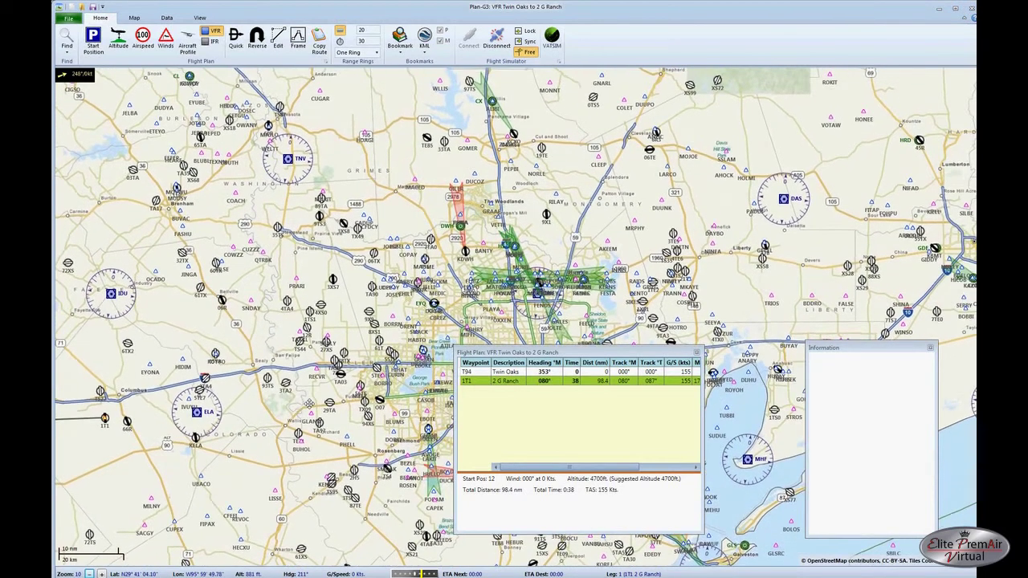
left_click(919, 141)
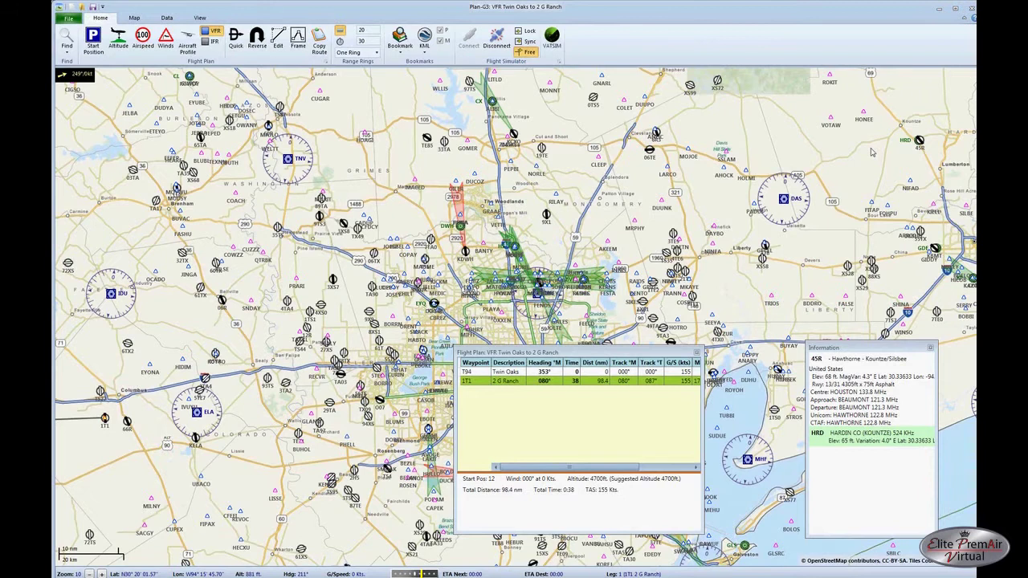
key("alt+Tab")
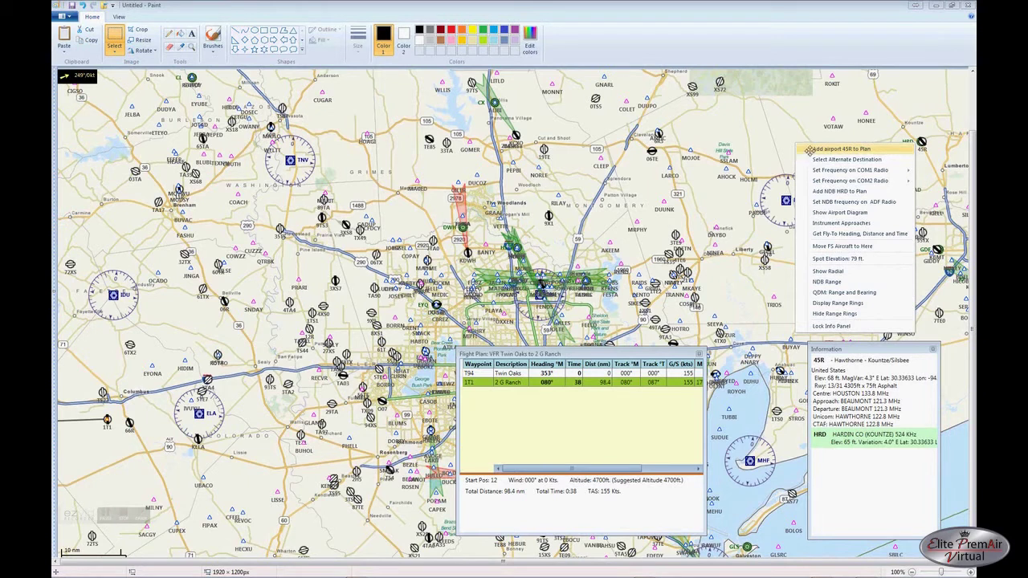
key("alt+Tab")
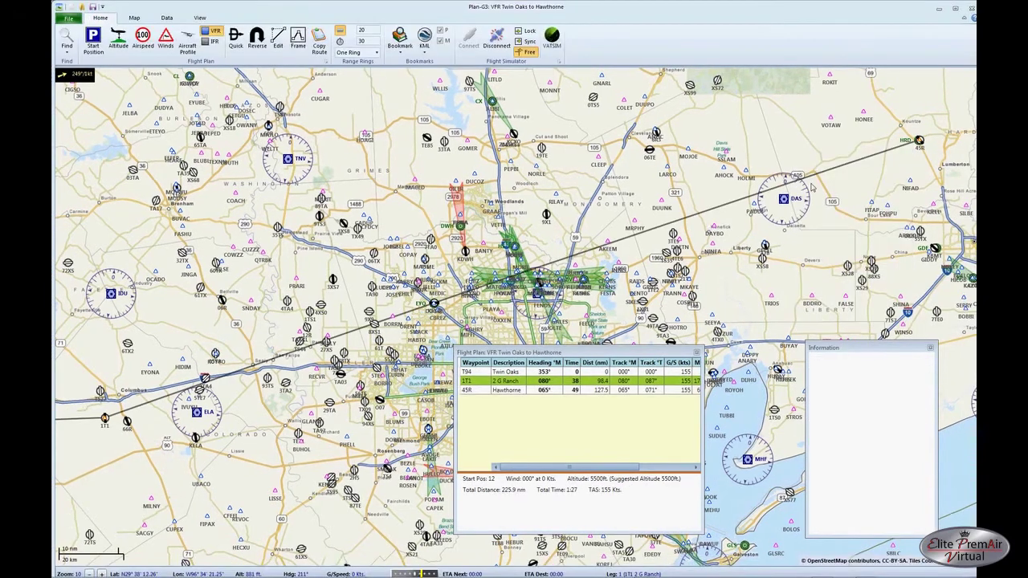
Highlight the Hawthorne and 2 G Ranch legs in the plan and move the Information window to the map area northwest of Houston.
left_click(513, 391)
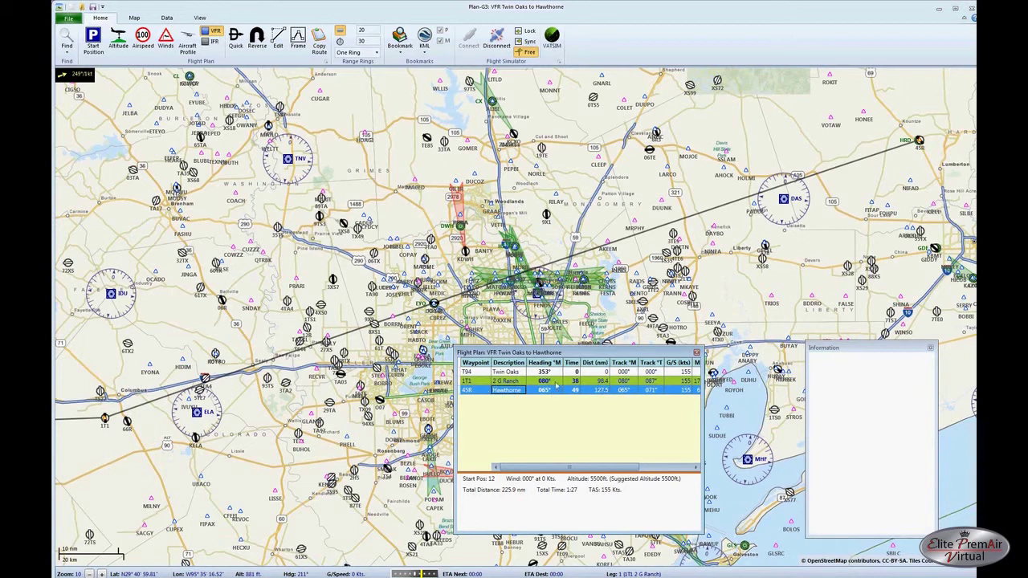
left_click(525, 382)
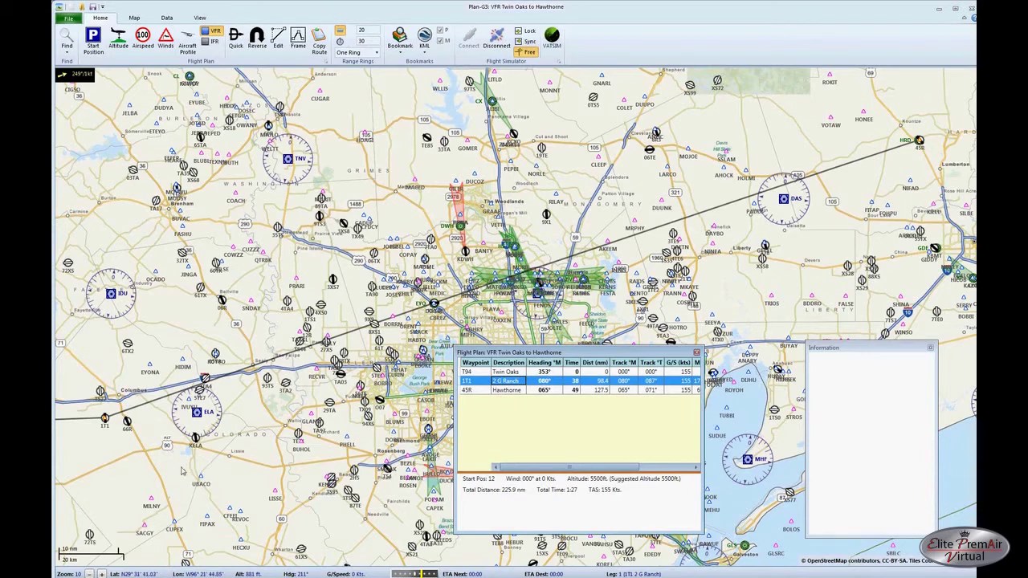
left_click_drag(169, 470, 403, 417)
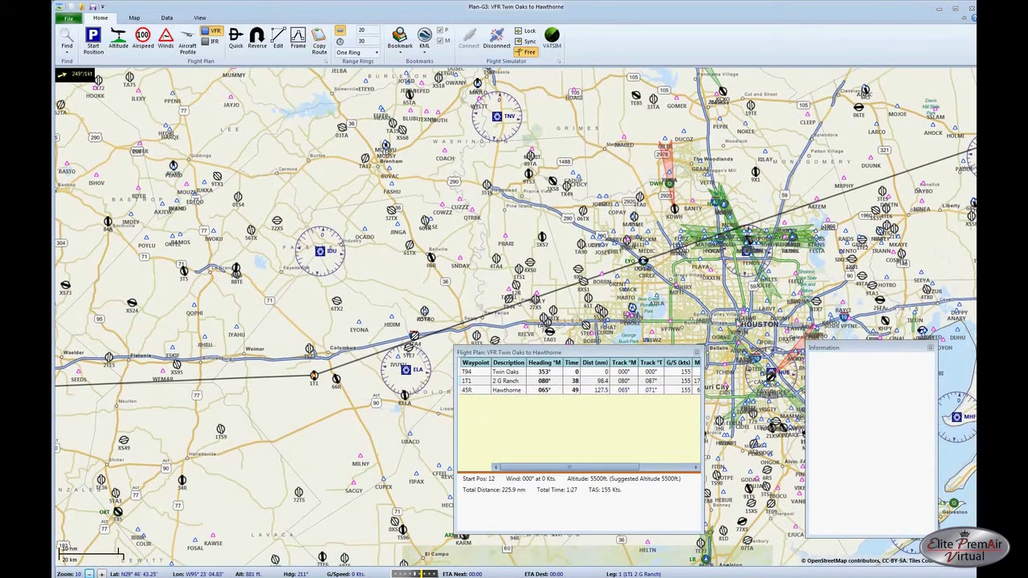
left_click_drag(633, 151, 593, 158)
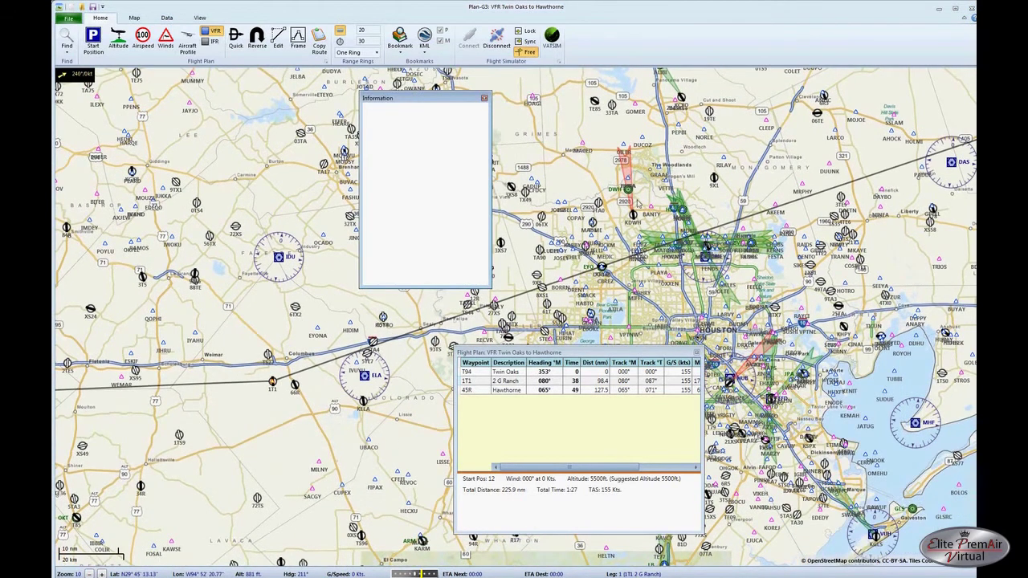
Turn on route editing and reroute the leg between 2 G Ranch and Hawthorne through Hooks Meml (KDWH).
mouse_move(636, 216)
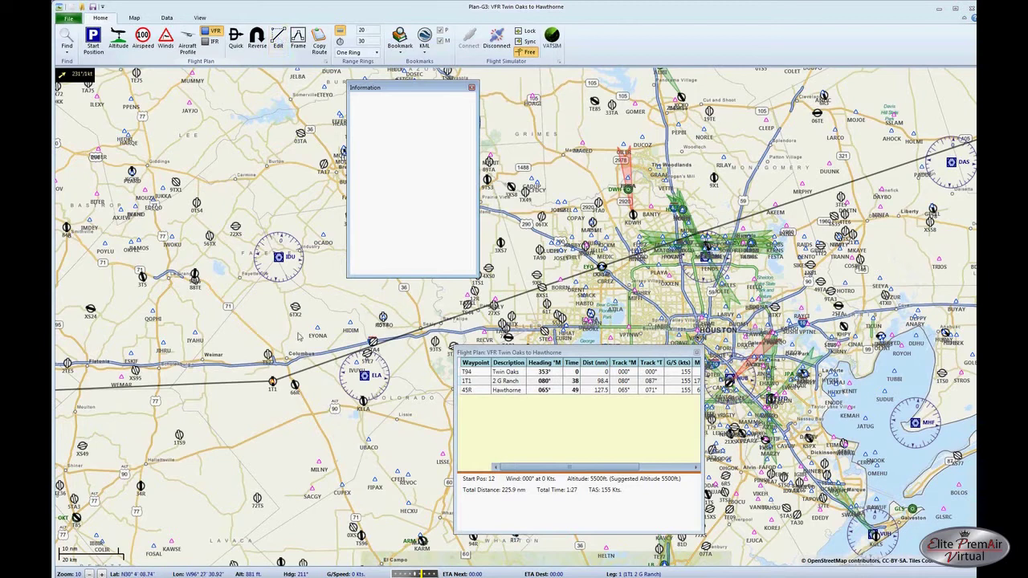
mouse_move(703, 249)
left_click(280, 38)
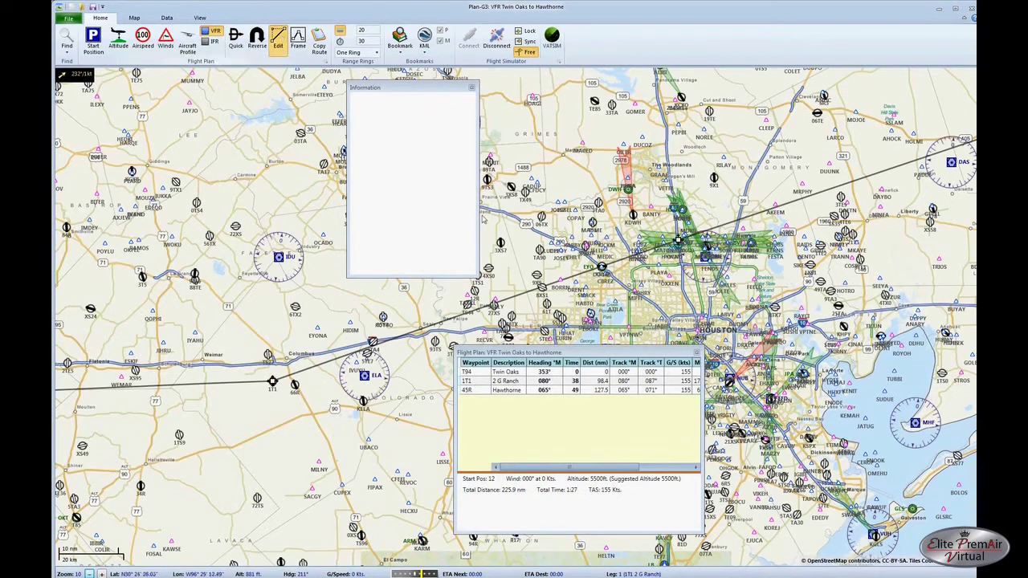
mouse_move(679, 242)
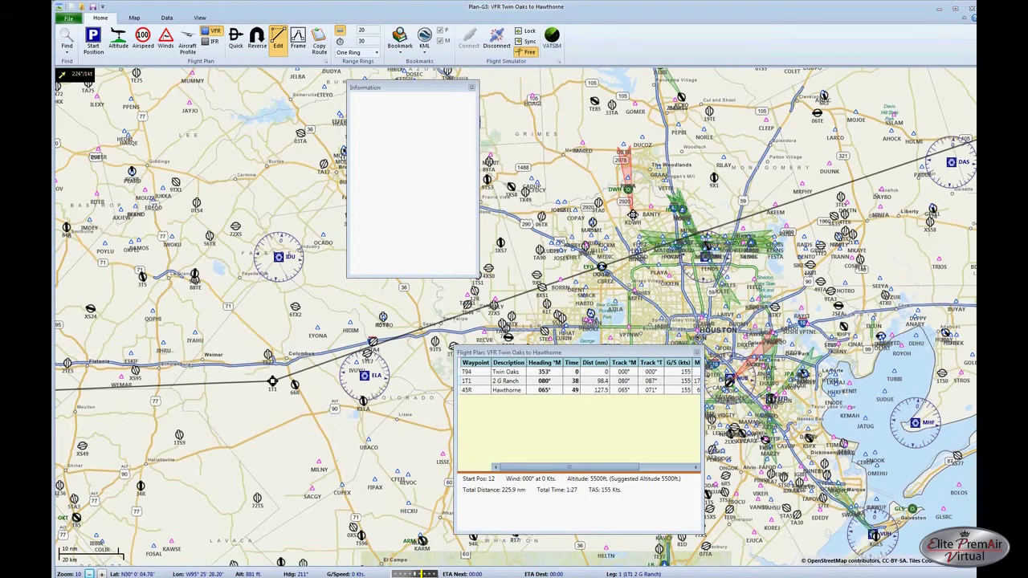
left_click(633, 216)
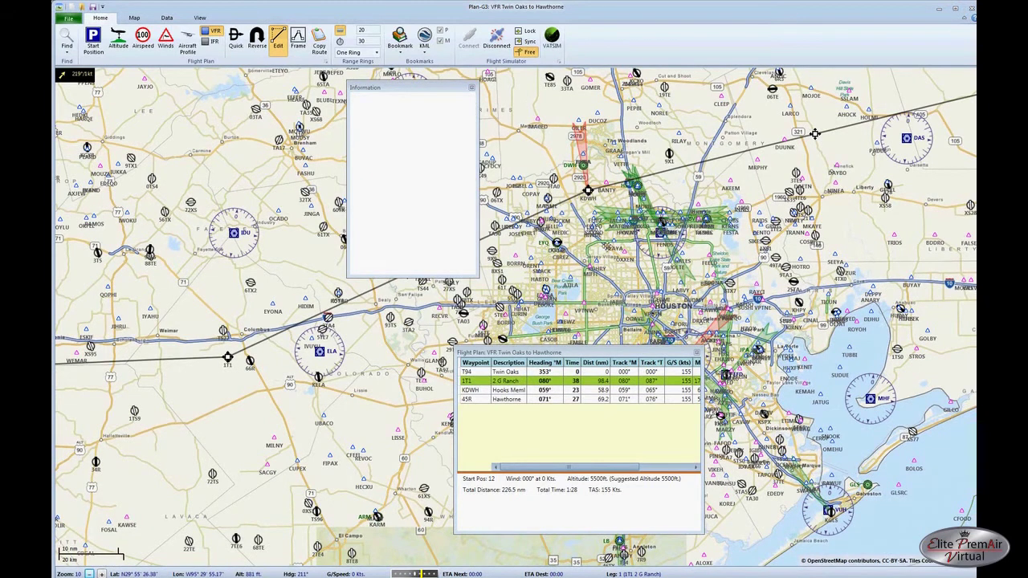
Reroute the leg between Twin Oaks and 2 G Ranch through Gonzales Mun (T20).
left_click_drag(625, 205, 645, 205)
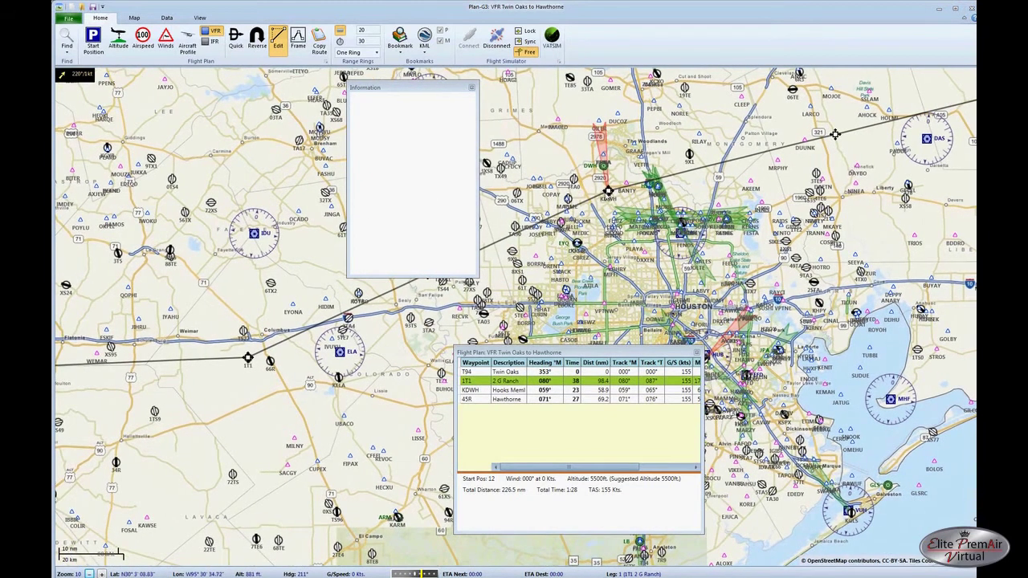
mouse_move(611, 192)
left_click_drag(196, 454, 343, 394)
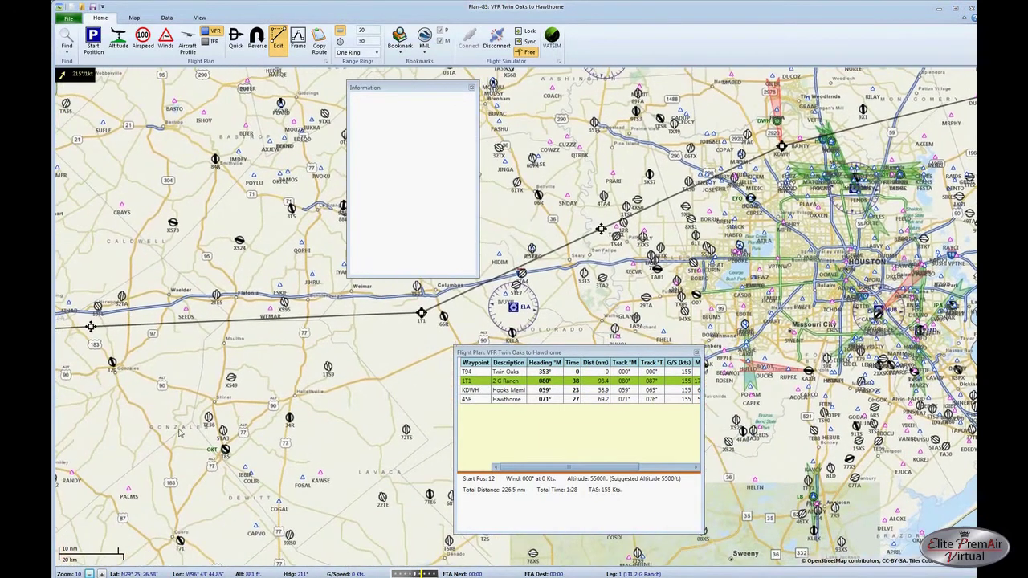
left_click_drag(174, 423, 348, 416)
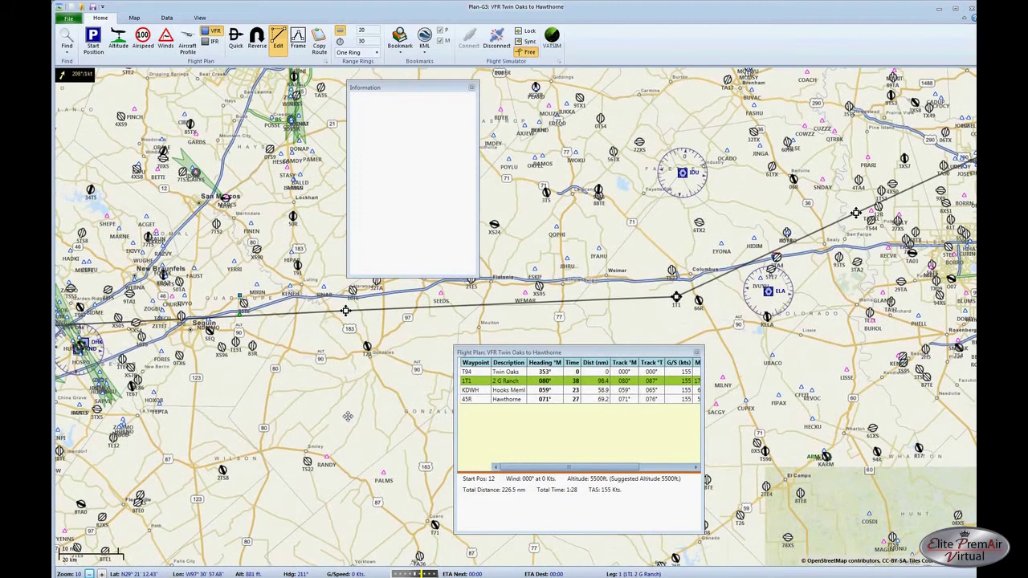
left_click_drag(272, 423, 302, 418)
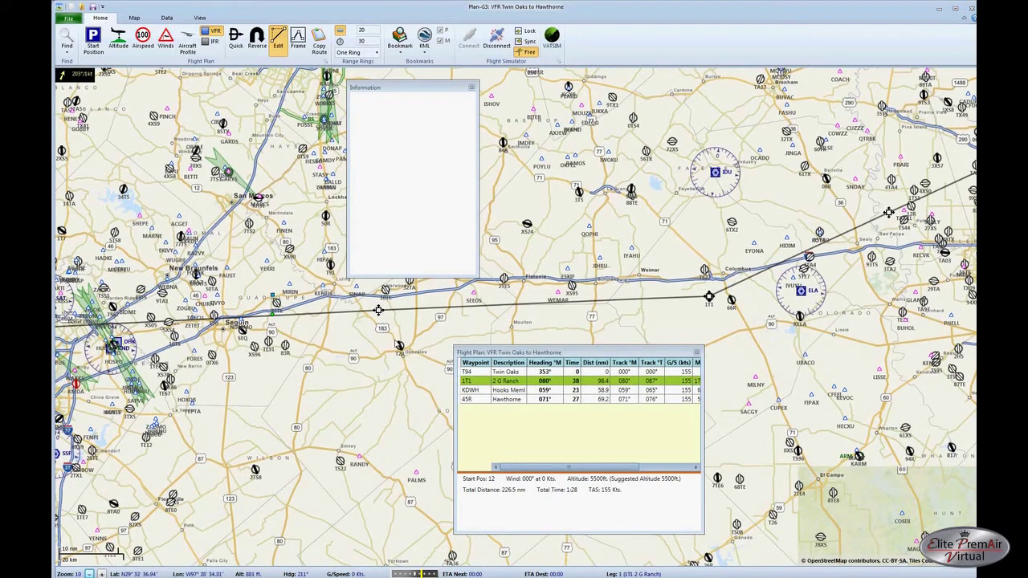
left_click(400, 347)
left_click(399, 347)
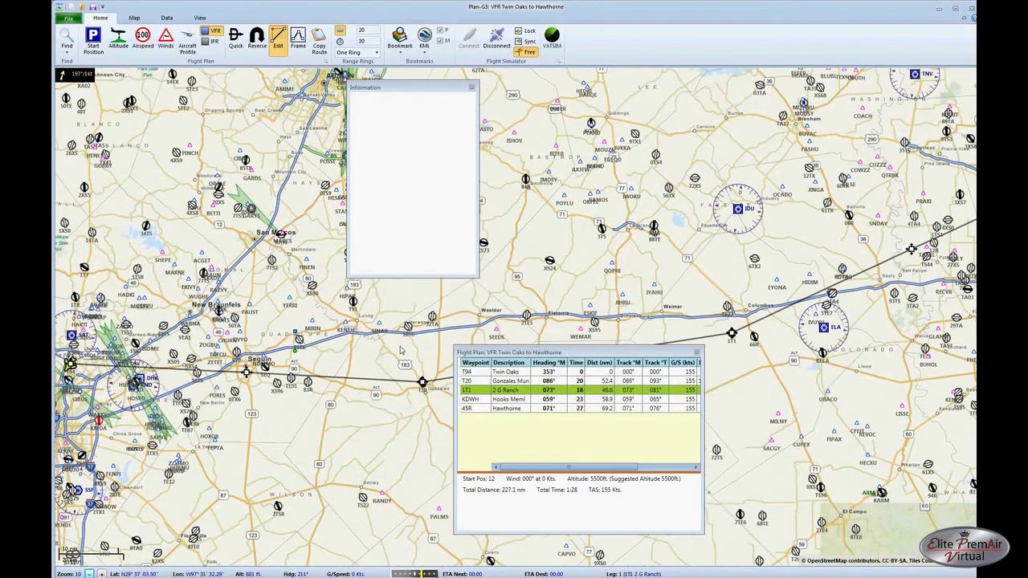
Make Gonzales Mun the active waypoint and insert the Eagle Lake VOR (ELA) between 2 G Ranch and Hooks Meml.
left_click_drag(538, 299, 260, 282)
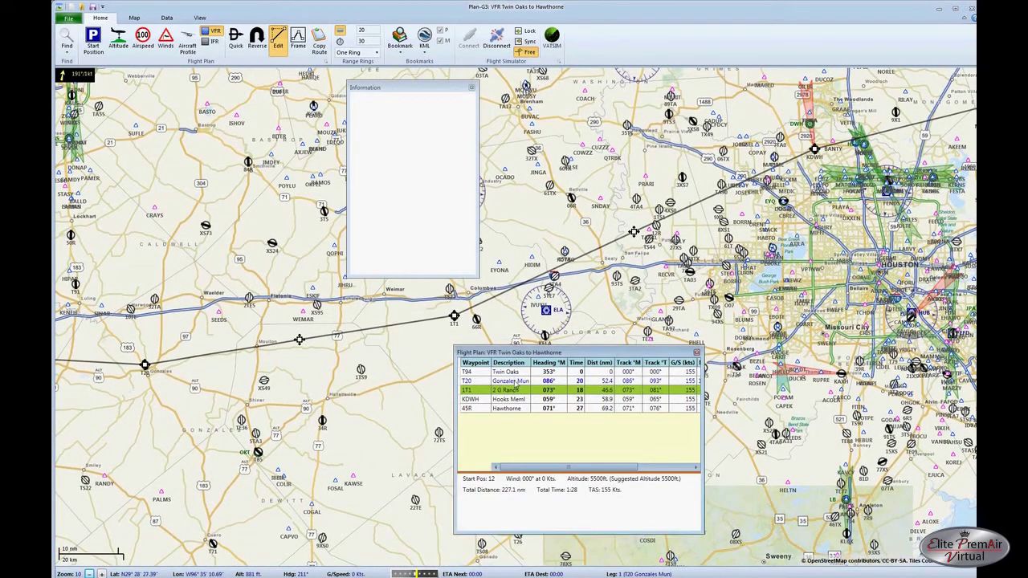
left_click(515, 381)
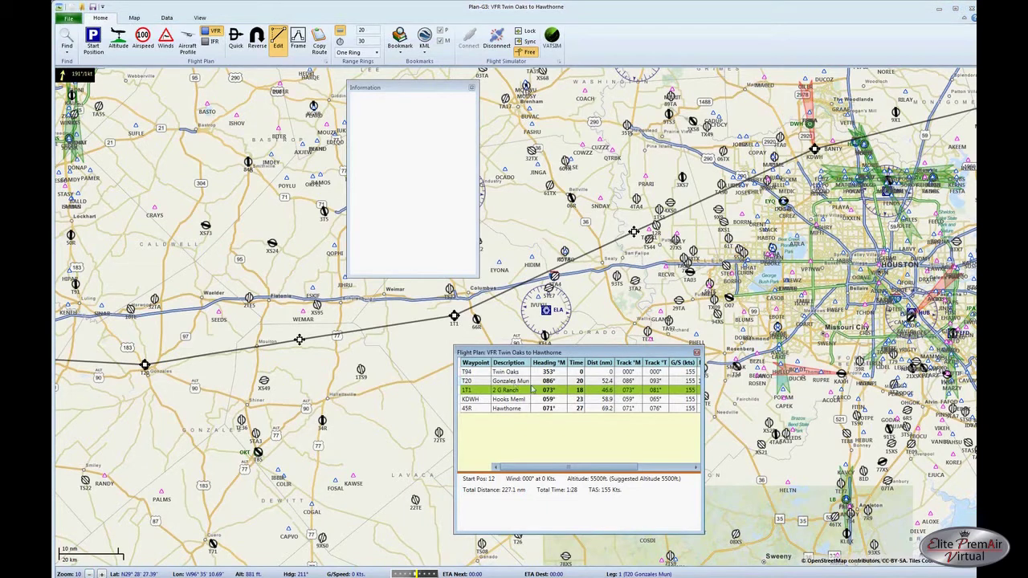
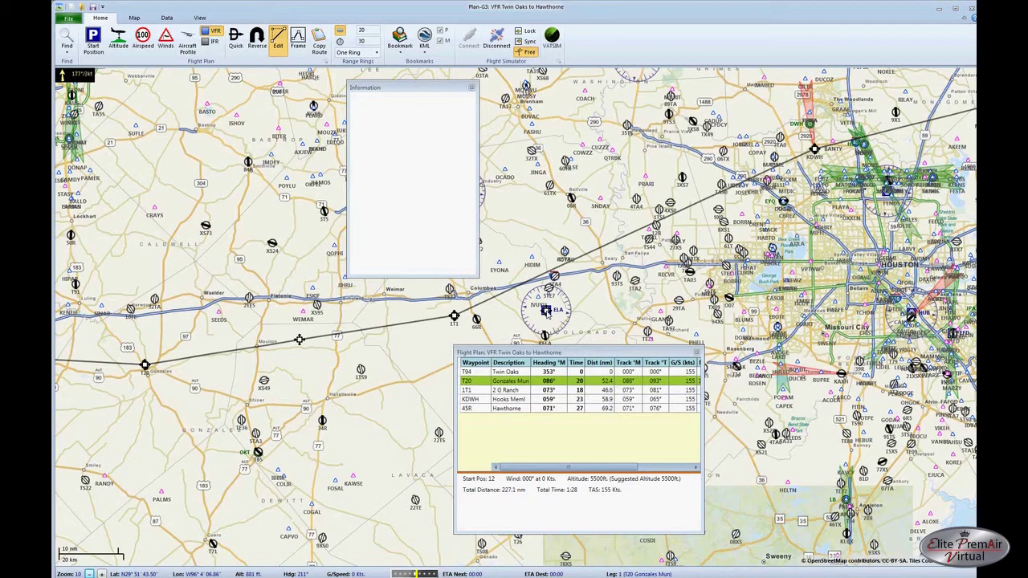
left_click(546, 314)
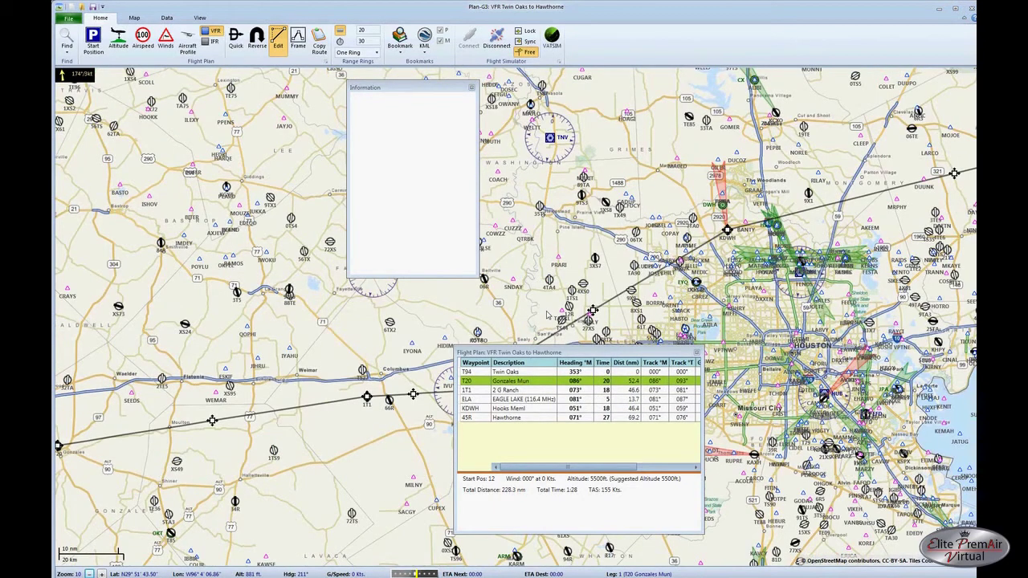
Highlight the Eagle Lake leg, shift the Flight Plan window eastward over the map and widen it to show the G/S column.
left_click(540, 400)
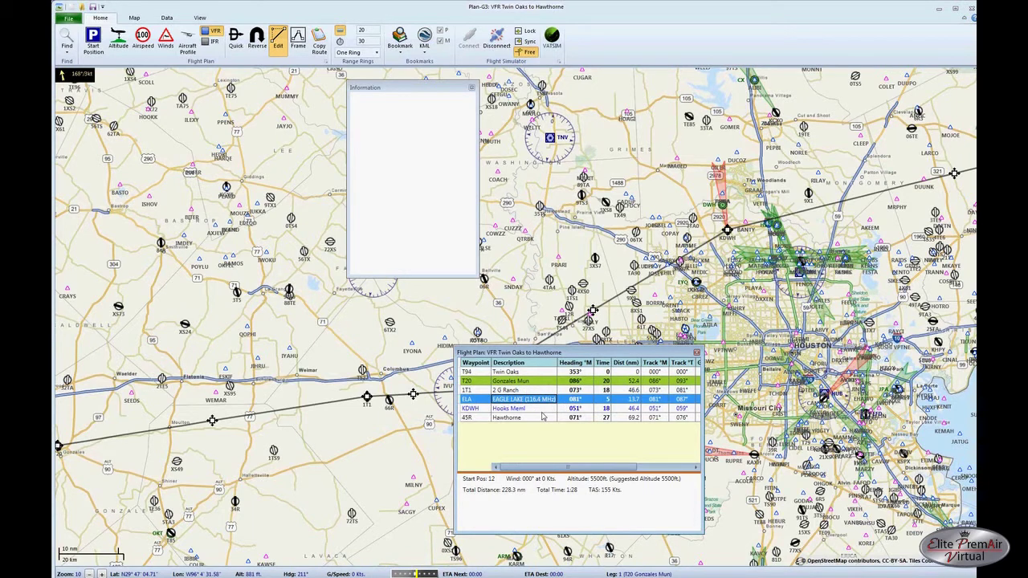
left_click_drag(607, 355, 691, 364)
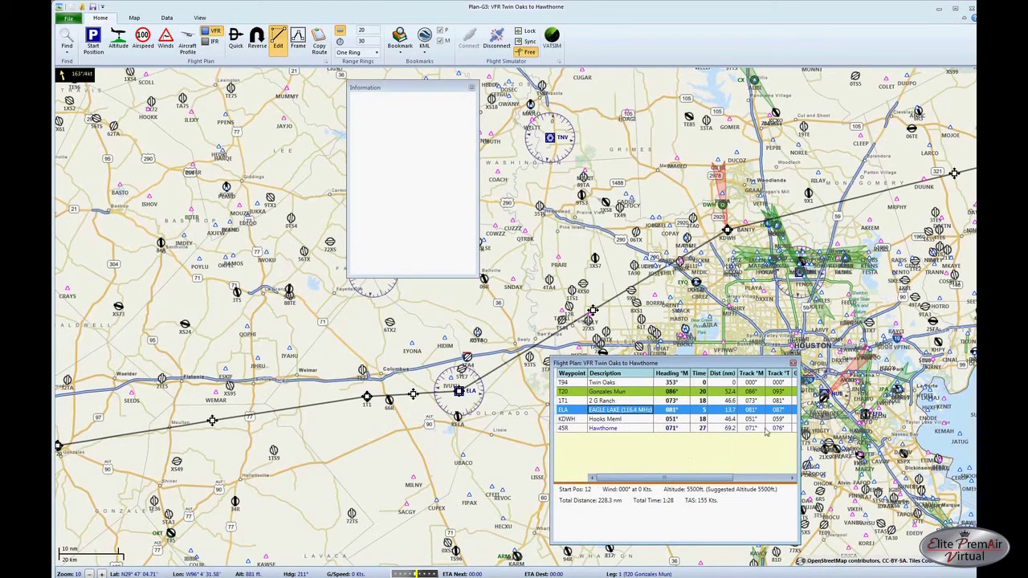
left_click_drag(800, 422, 829, 422)
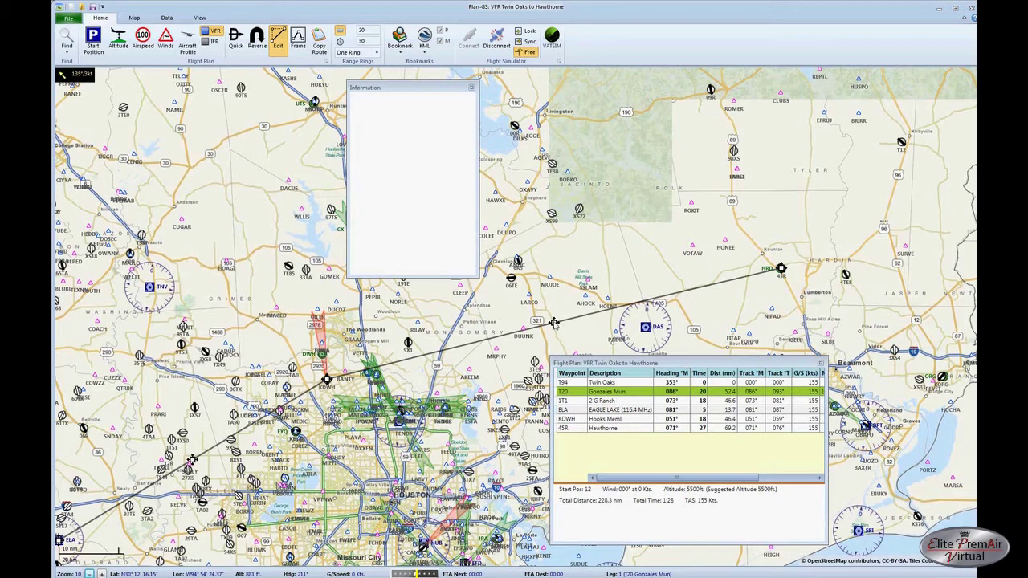
Insert a temporary waypoint between Hooks Meml and Hawthorne, with identifier Ranch01 and description East Ranch Grazing Area.
left_click(578, 248)
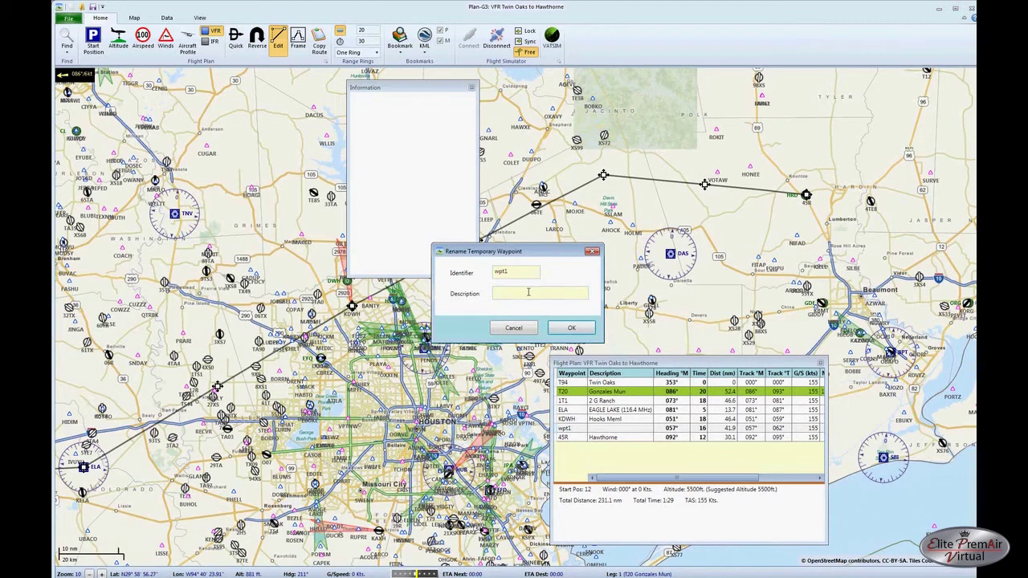
left_click_drag(518, 271, 469, 273)
type("Ranch")
type("0")
type("Eas")
type("t Ran")
type("ch")
type(" Grazin")
type("g Area")
left_click(564, 329)
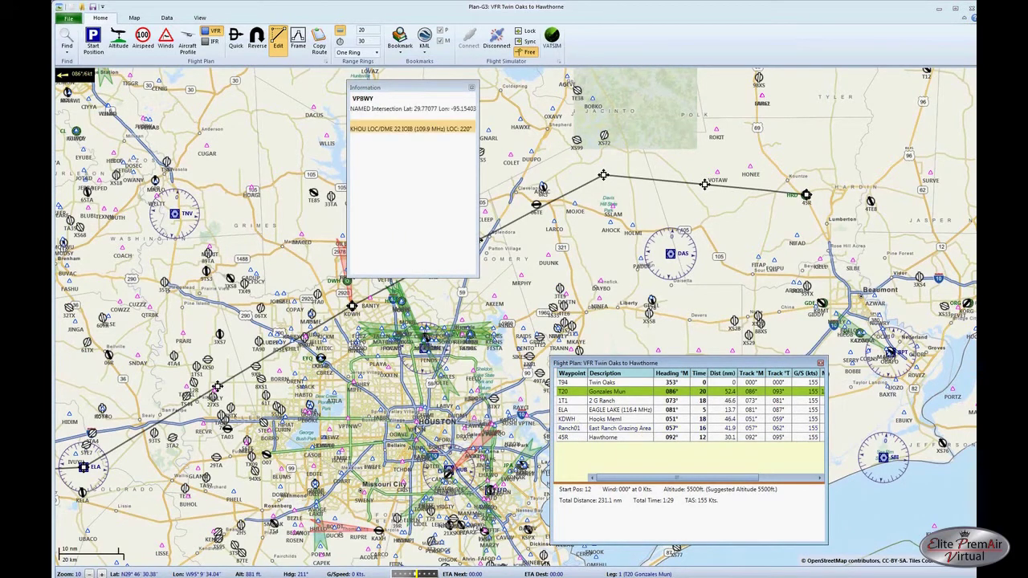
left_click(642, 255)
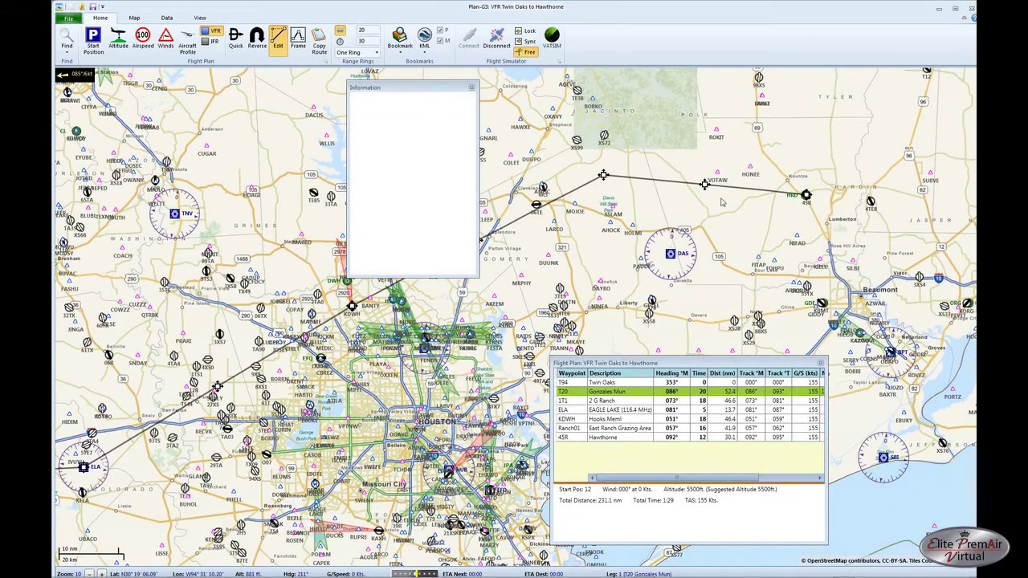
Check Hawthorne's NDB RWY 13 approach chart in the browser and insert the HONEE intersection between Ranch01 and Hawthorne in Plan-G.
mouse_move(754, 173)
key("alt+Tab")
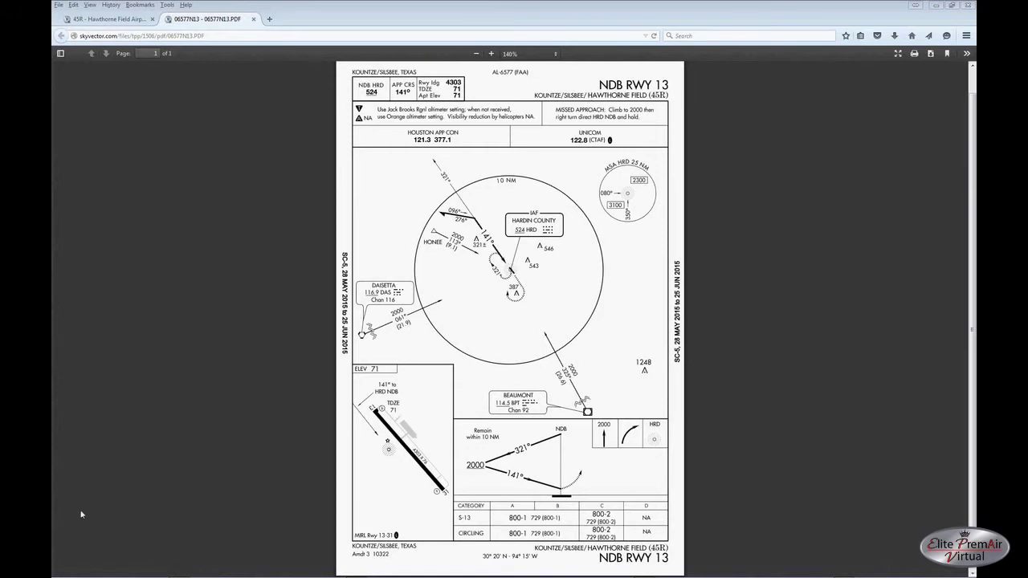
key("alt+Tab")
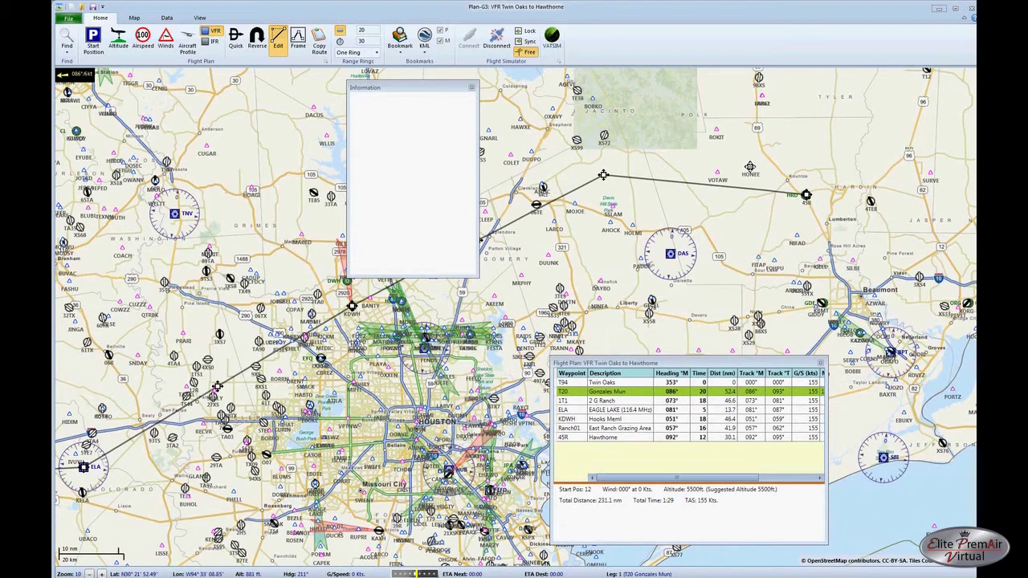
left_click(749, 167)
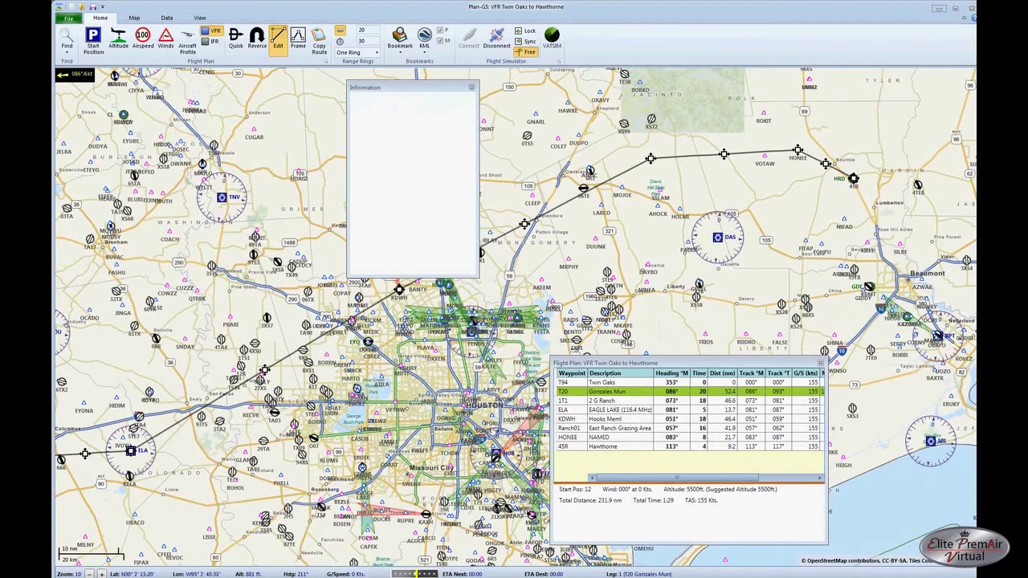
Inspect the Weiser, Humble and Hooks Meml map details and move the Hooks Meml waypoint to the Weiser NDB (EYQ).
mouse_move(368, 344)
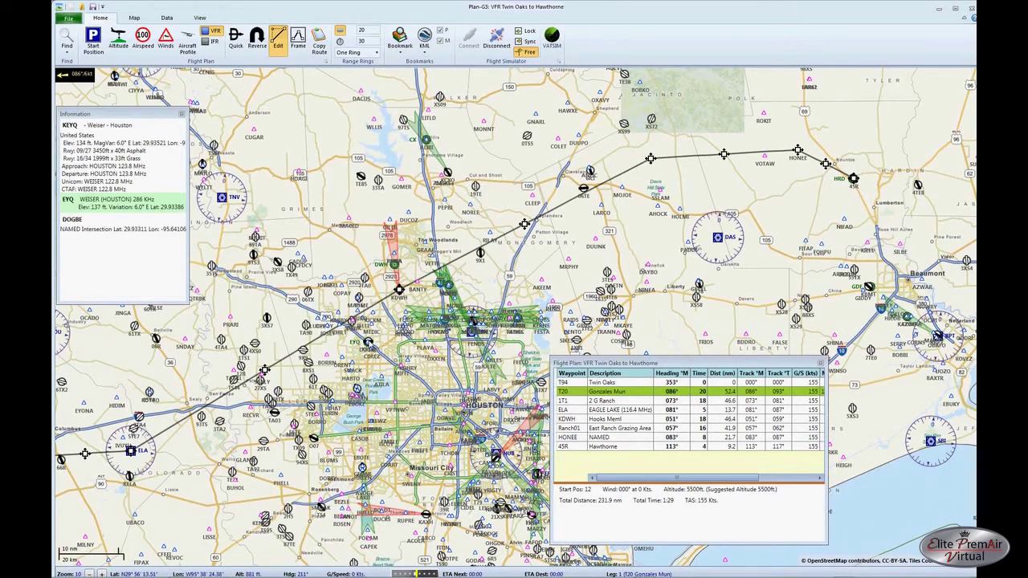
mouse_move(445, 341)
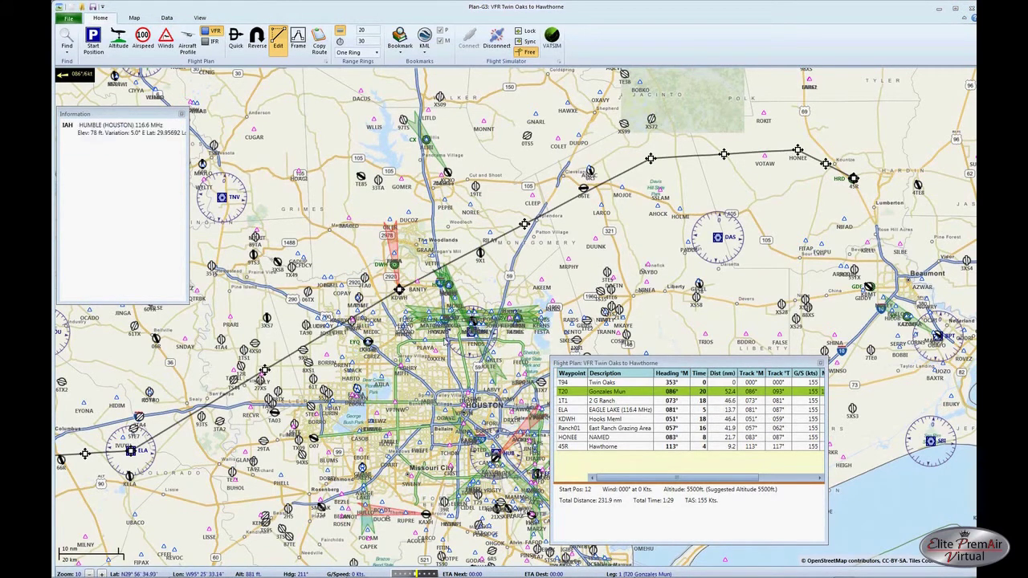
mouse_move(402, 293)
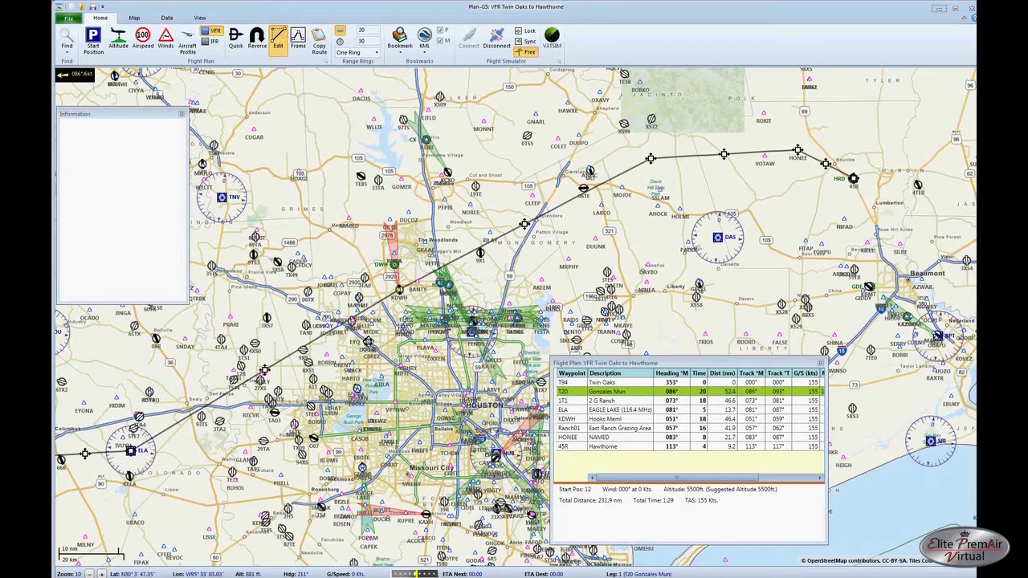
left_click_drag(368, 342, 337, 395)
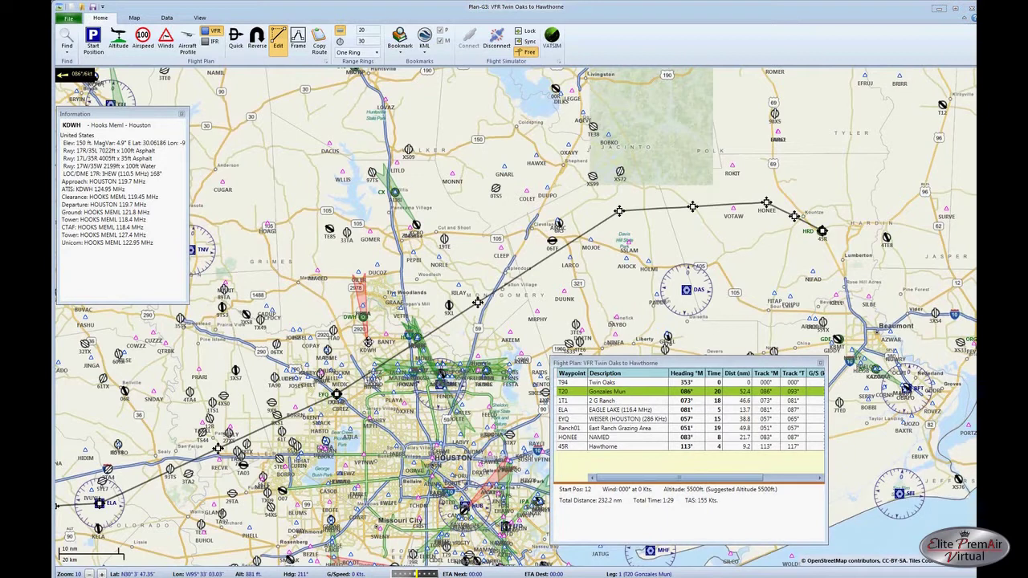
Make the EYQ waypoint the active leg and move it onto the adjacent Weiser airport (KEYQ).
mouse_move(337, 395)
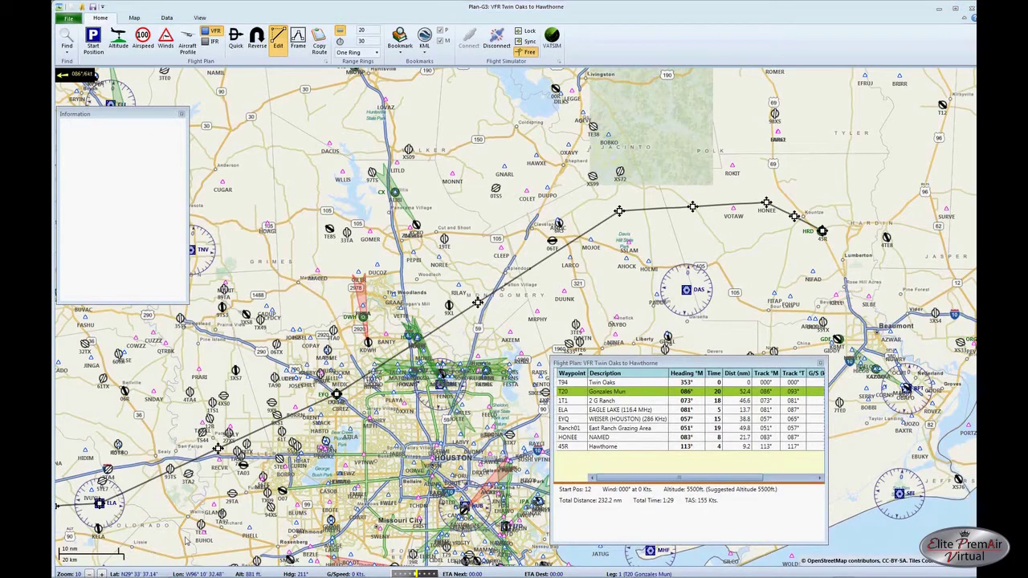
left_click_drag(185, 538, 244, 488)
left_click_drag(133, 542, 144, 526)
scroll(539, 251, "up", 1)
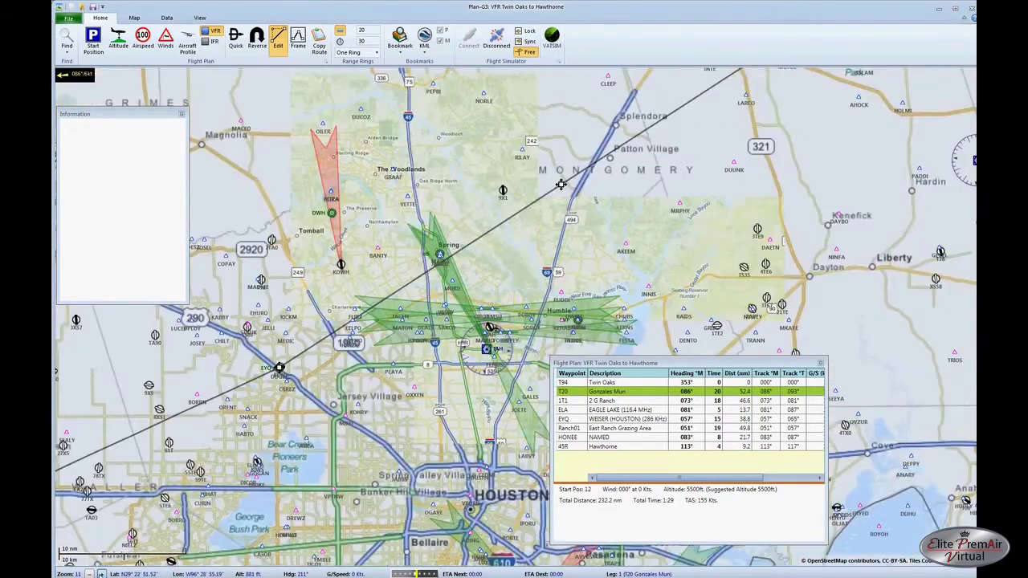
double_click(279, 368)
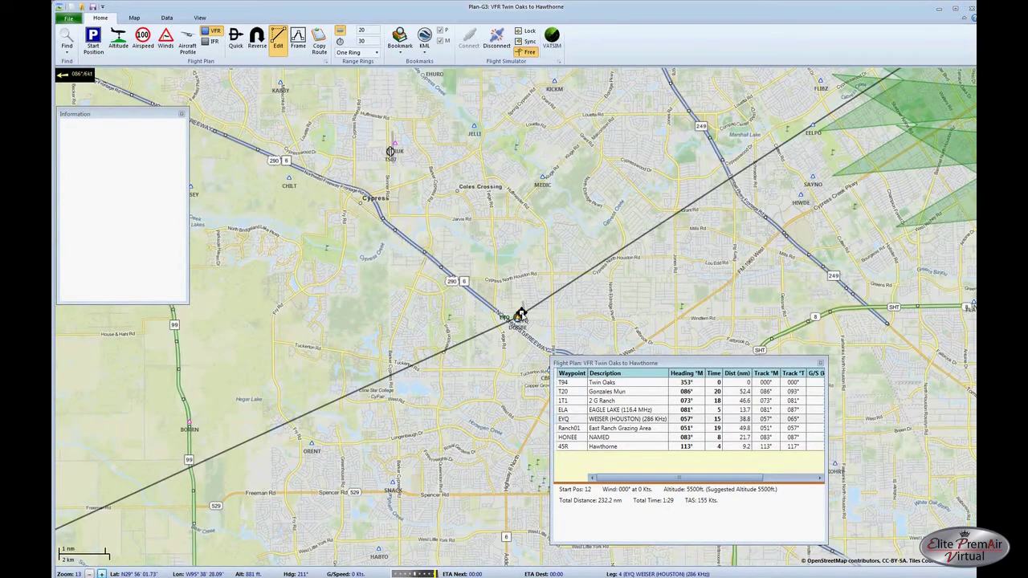
left_click_drag(520, 313, 521, 298)
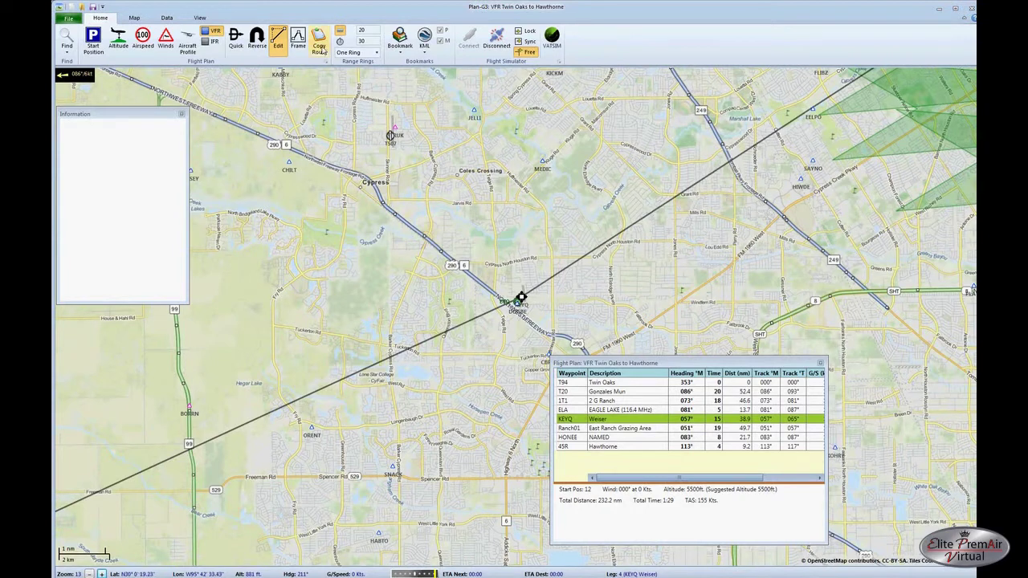
Turn off route editing, frame the whole flight plan on the map and move the Flight Plan window clear of the route.
left_click(278, 37)
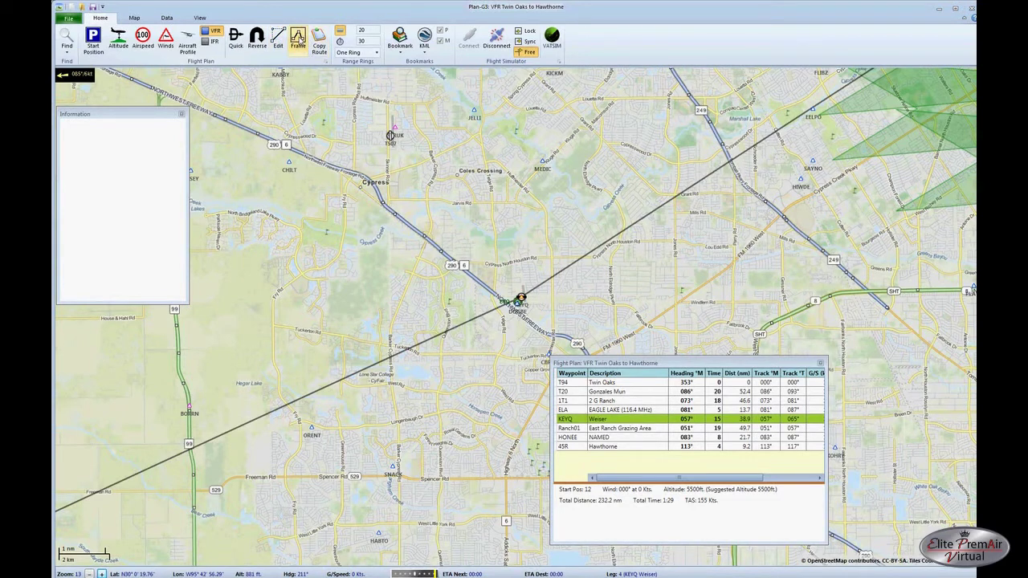
left_click(298, 39)
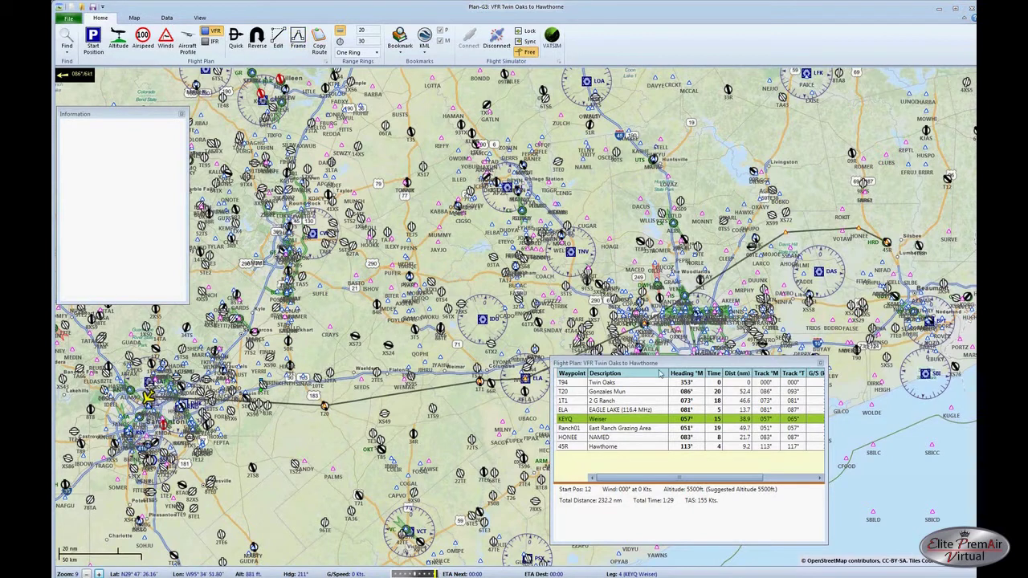
left_click_drag(667, 363, 755, 379)
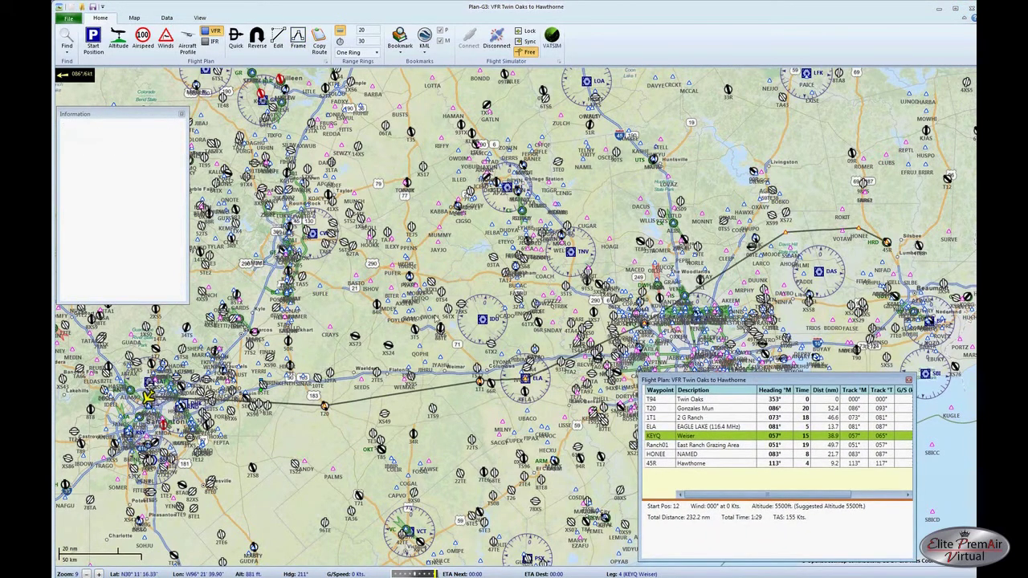
mouse_move(147, 394)
Export the plan as a Flight Simulator X flight plan to ElitePremAir\PropHops, named VFR Twin Oaks to Hawthorne-Baron58_2015-06-14.pln.
left_click(69, 19)
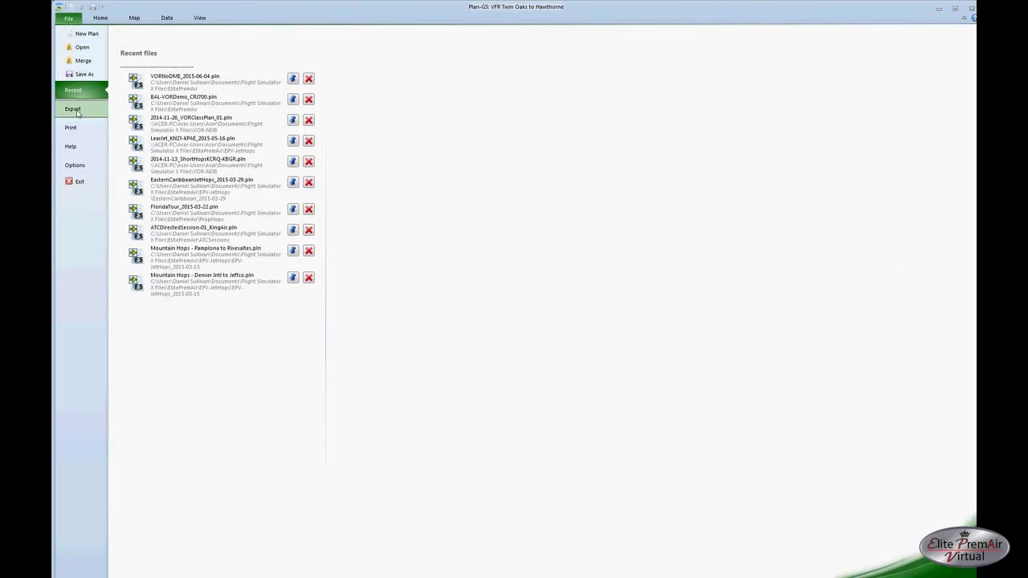
left_click(73, 109)
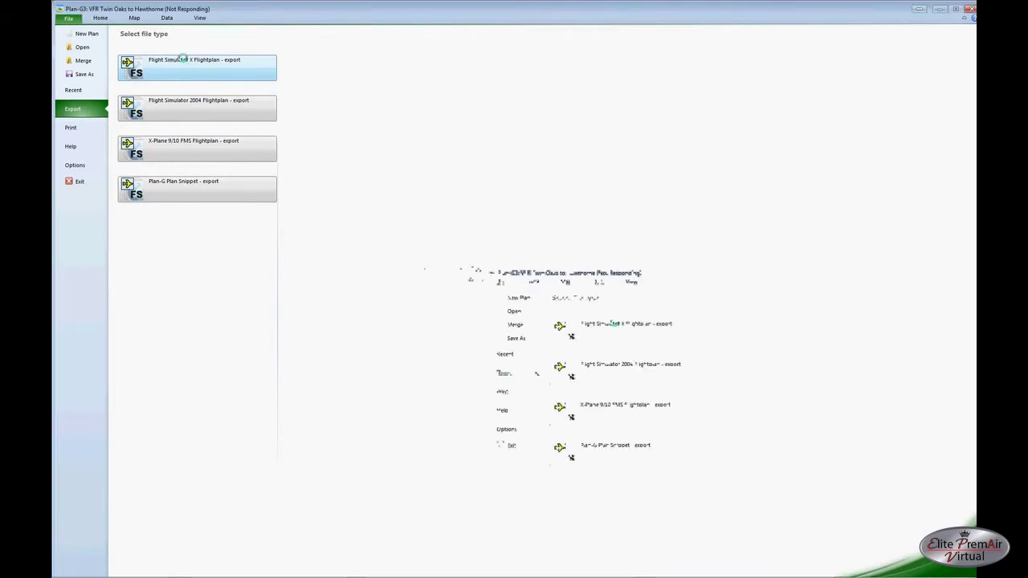
left_click(184, 62)
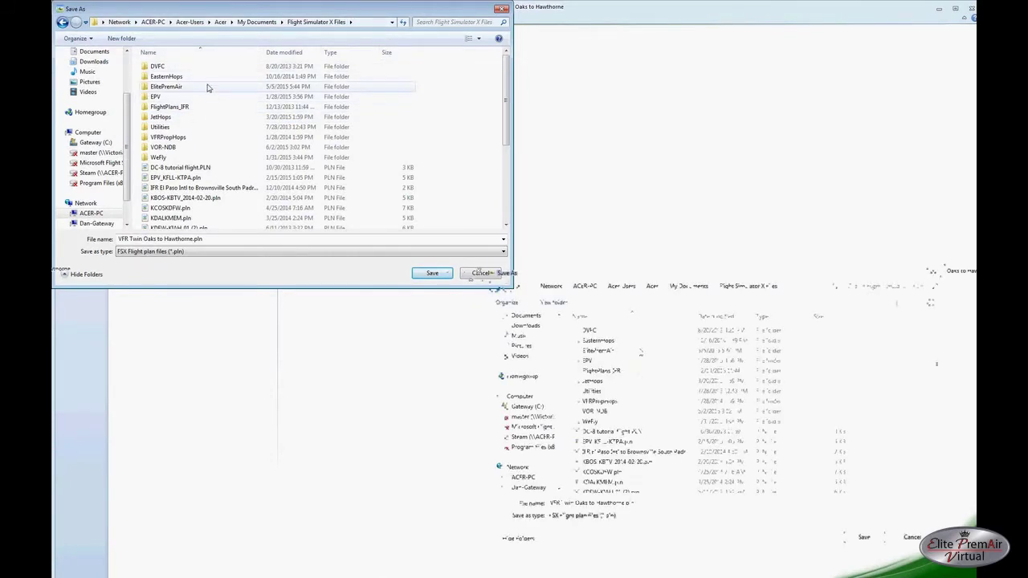
double_click(206, 87)
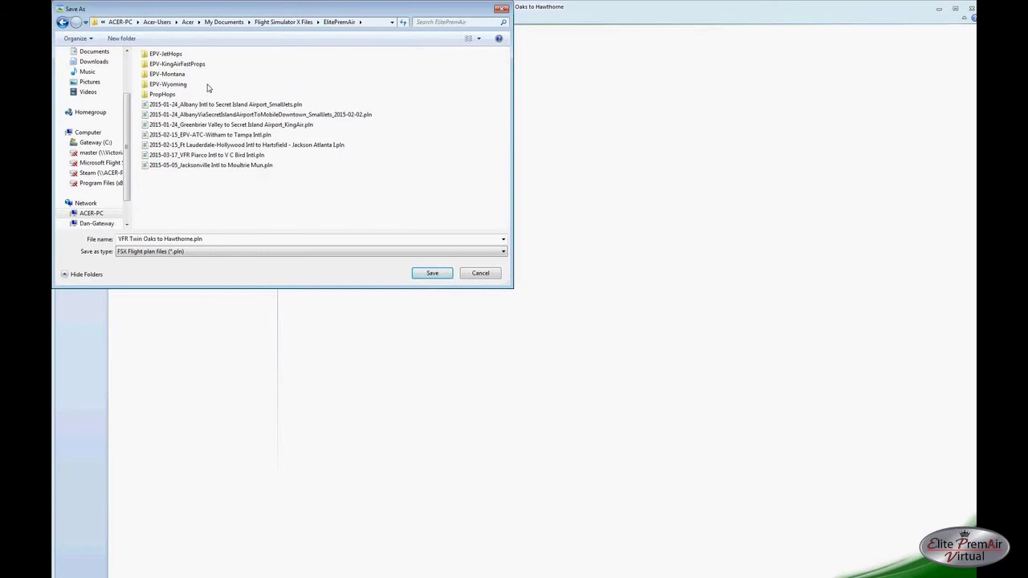
double_click(164, 95)
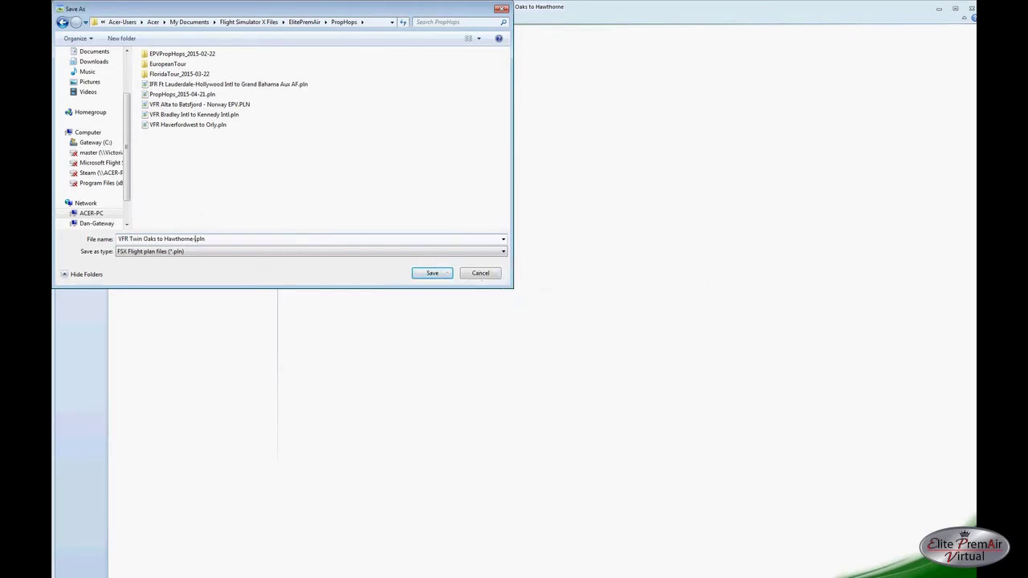
type("Baron58_2015-")
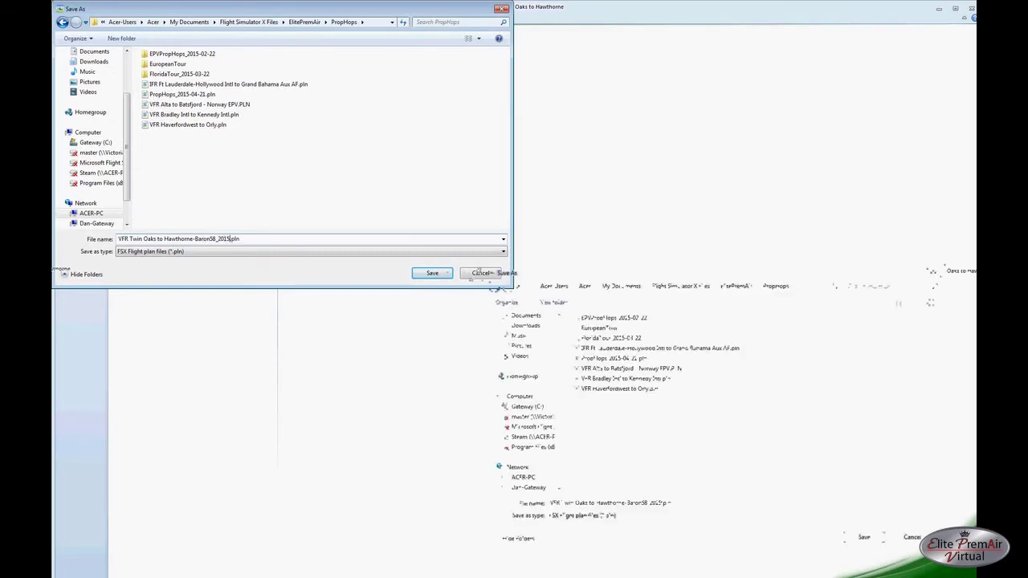
type("06--14")
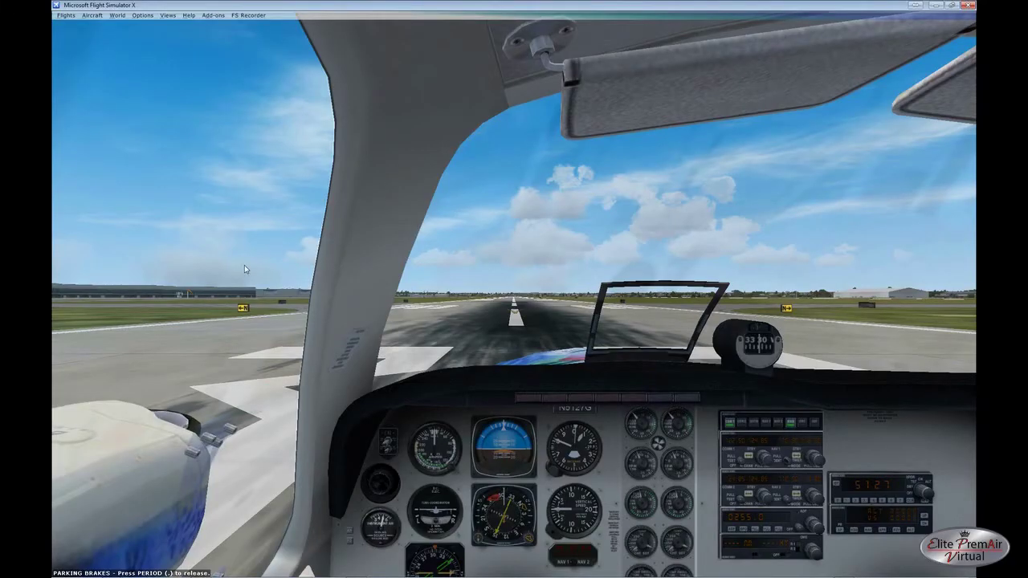
In Flight Simulator X's Flight Planner, load the Twin Oaks to Hawthorne-Baron58 plan from ElitePremAir\PropHops and move the aircraft to the departure airport.
left_click(65, 17)
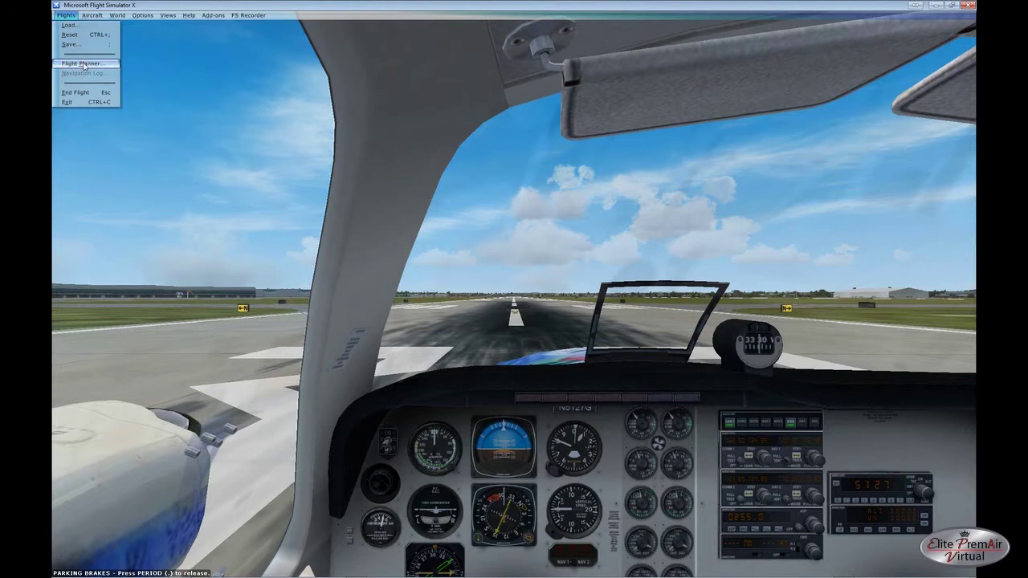
left_click(83, 63)
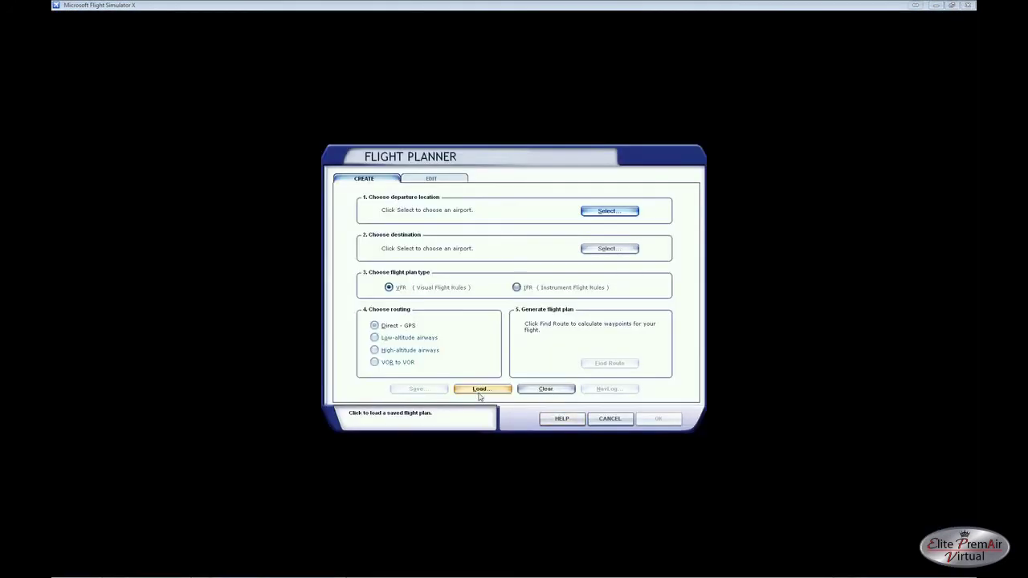
left_click(480, 390)
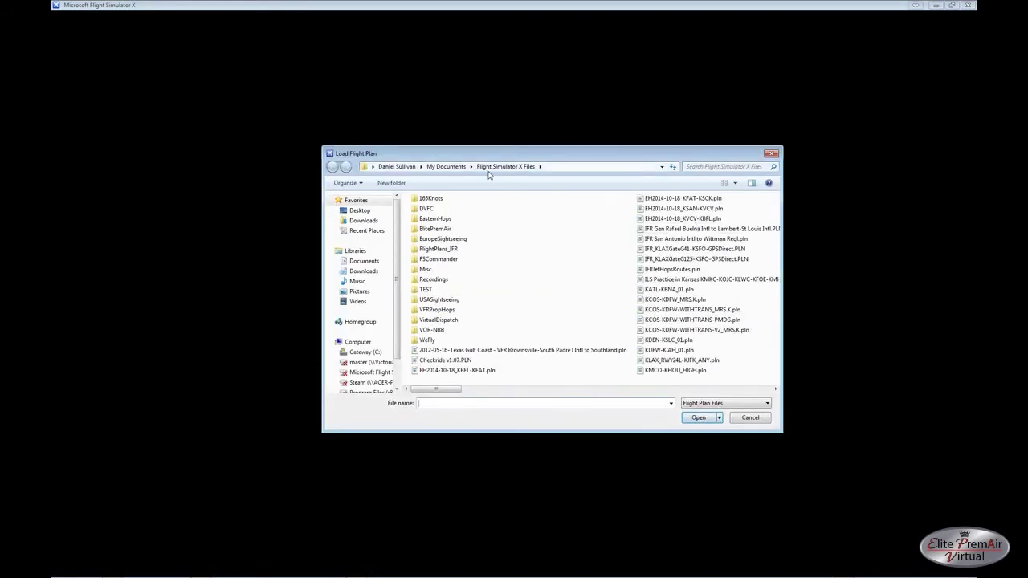
double_click(436, 229)
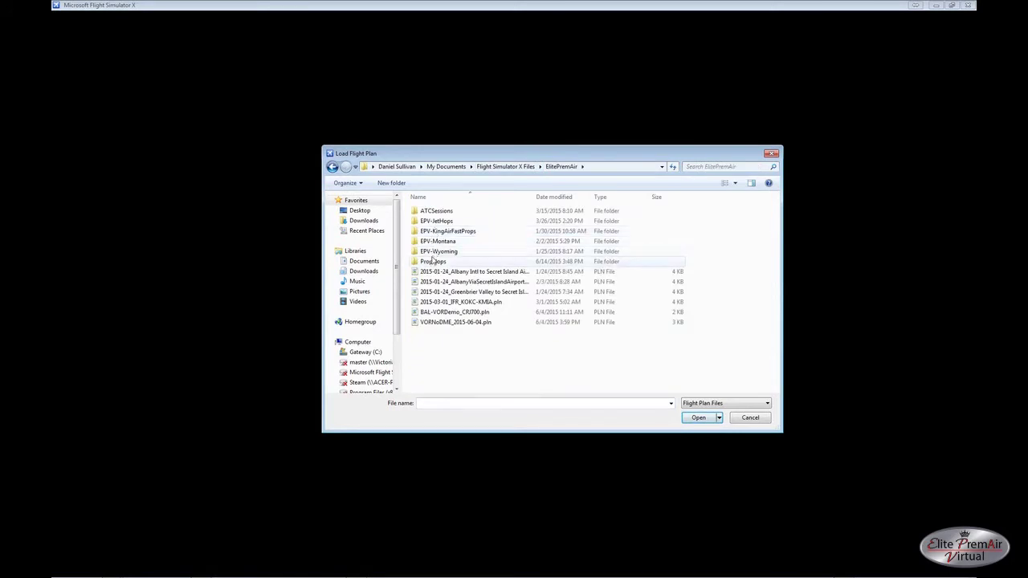
double_click(433, 262)
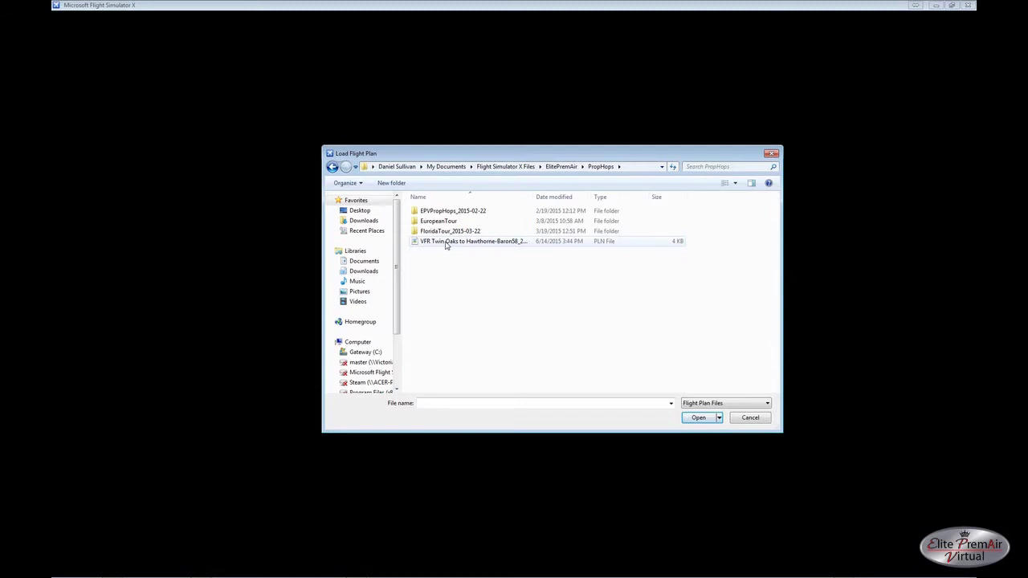
double_click(446, 241)
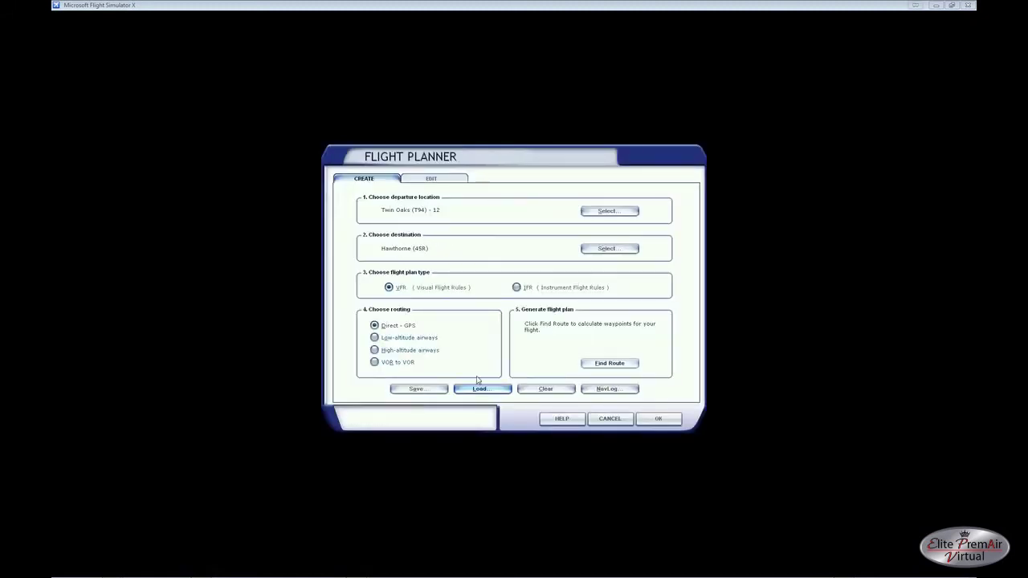
left_click(659, 419)
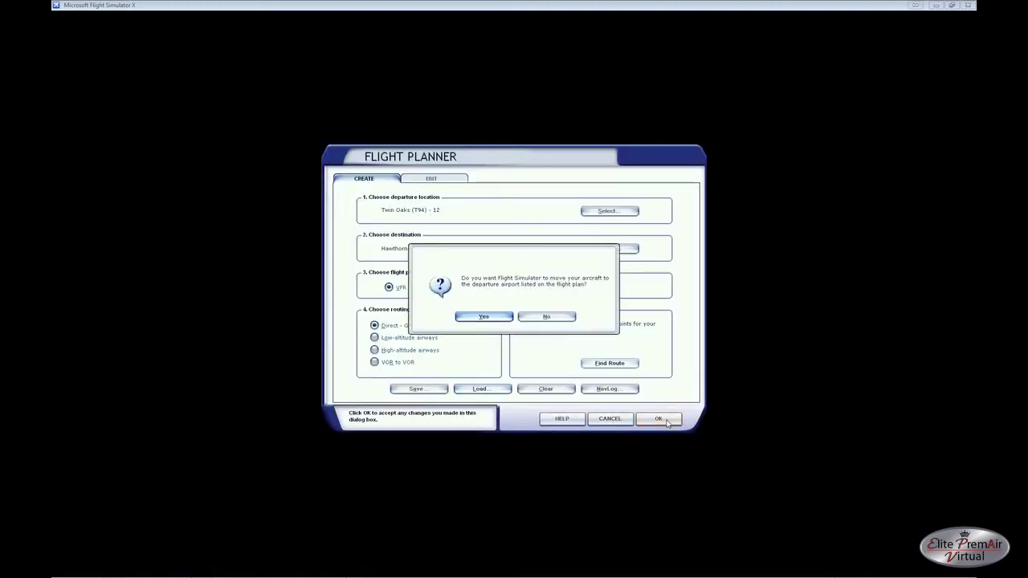
left_click(554, 318)
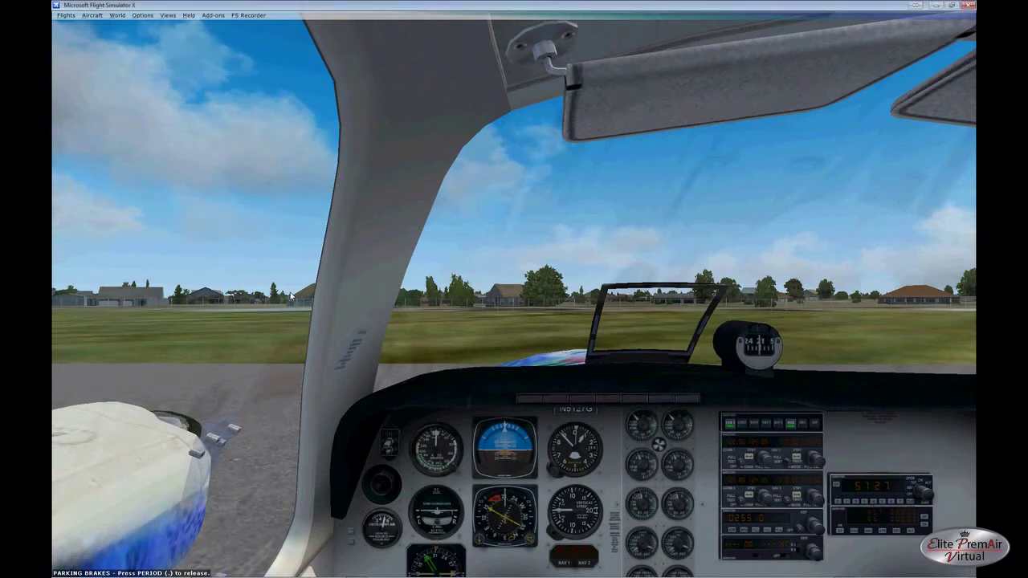
Show the Garmin GPS 500 window and enlarge it over the cockpit view.
key("shift+3")
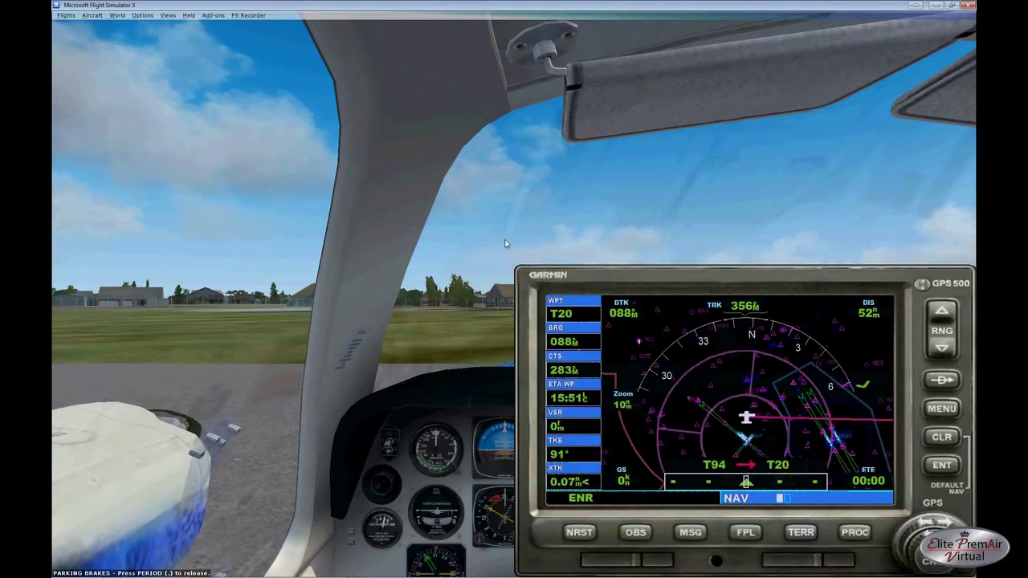
left_click_drag(624, 279, 545, 240)
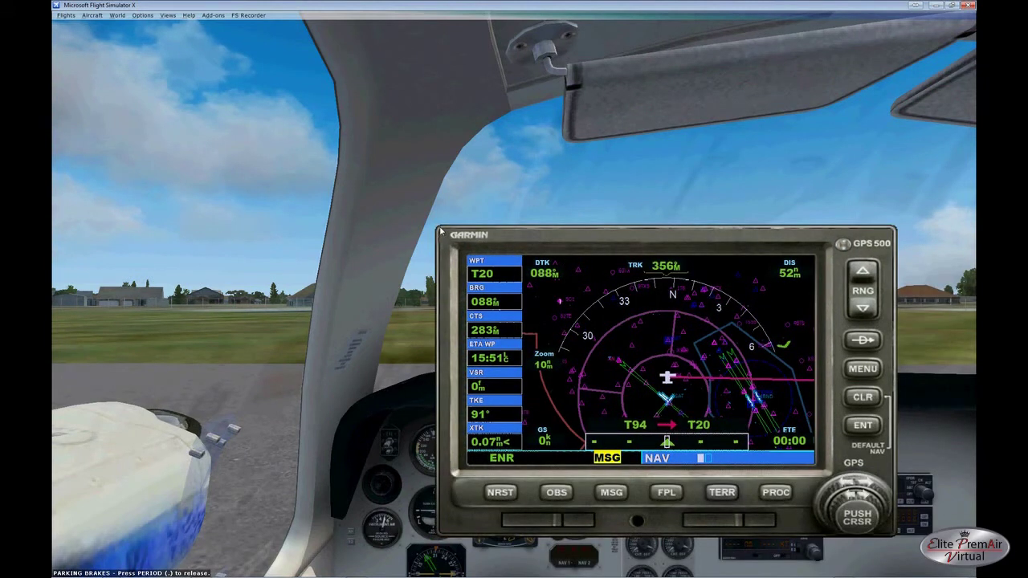
left_click_drag(448, 236, 167, 60)
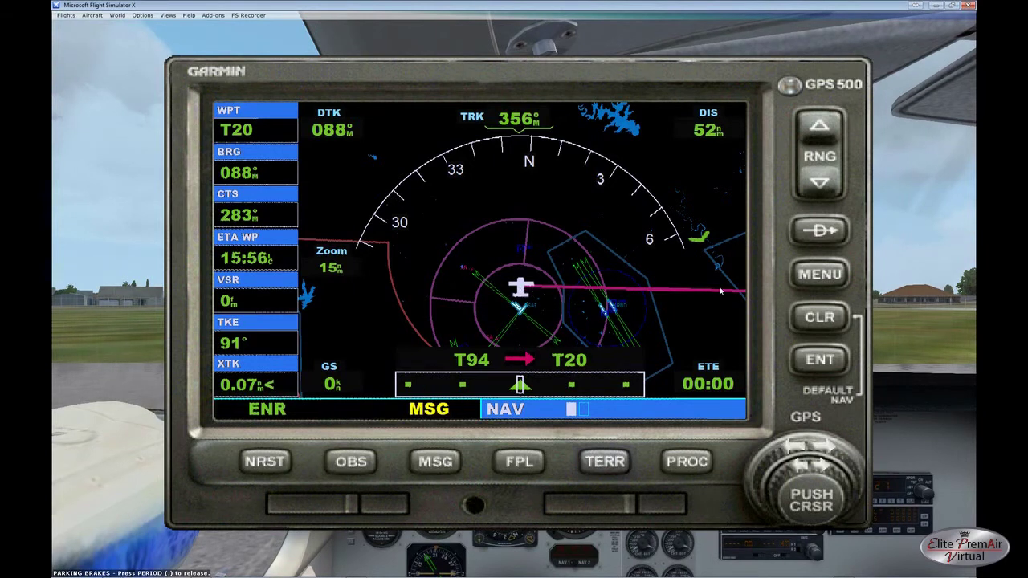
Review the active flight plan's waypoint list on the GPS and set the navigation map range to 20 nm.
left_click(521, 464)
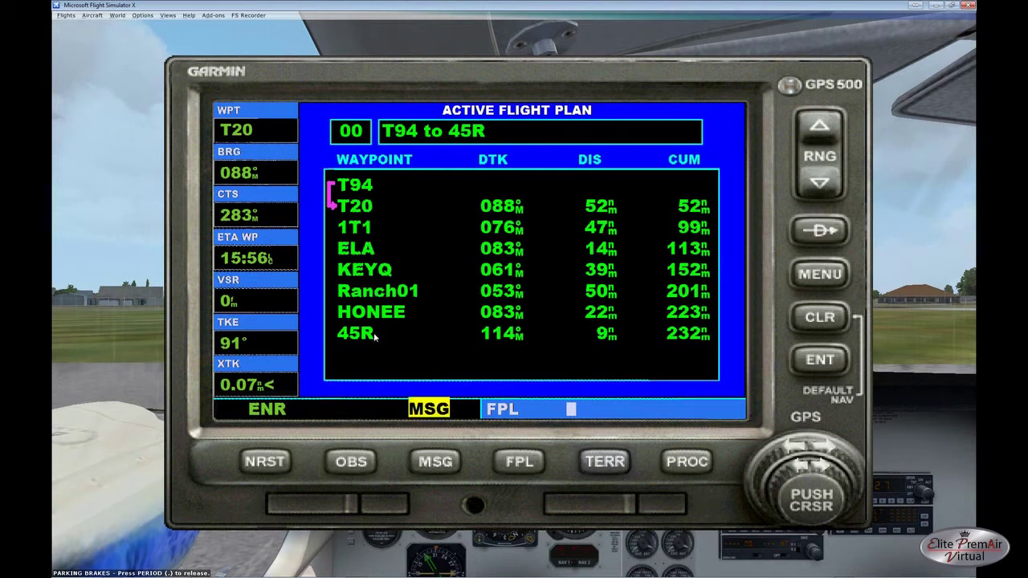
left_click(520, 463)
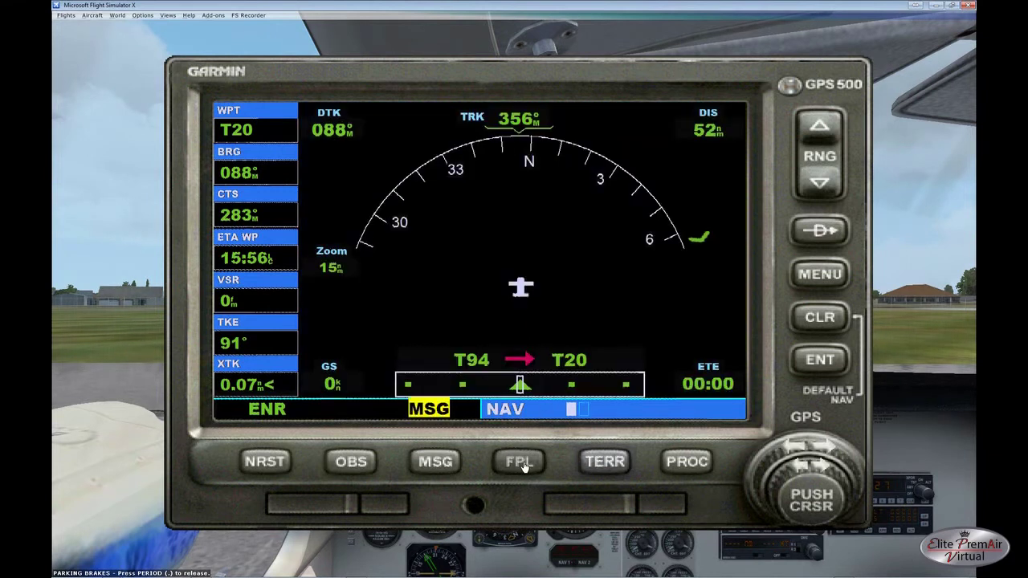
left_click(819, 183)
left_click(820, 128)
left_click(820, 129)
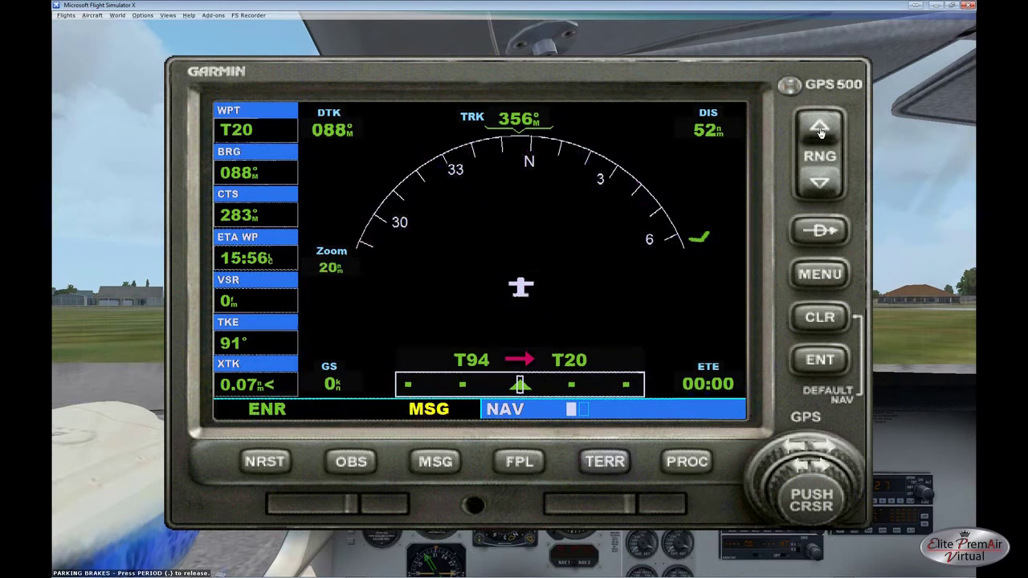
Widen the GPS navigation map range from the close-in view to at least 100 nm to view the route.
left_click(819, 128)
left_click(819, 128)
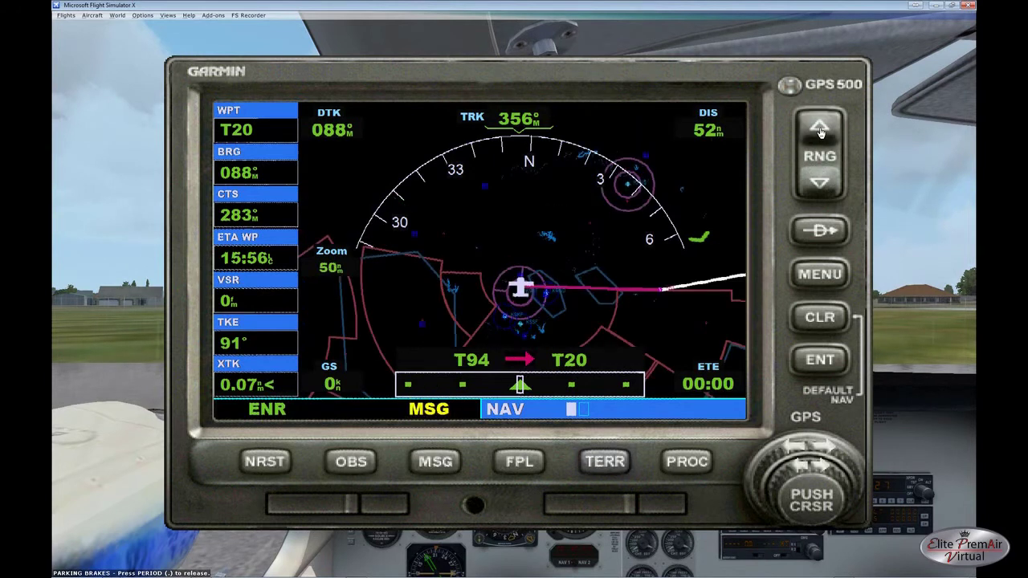
left_click(819, 129)
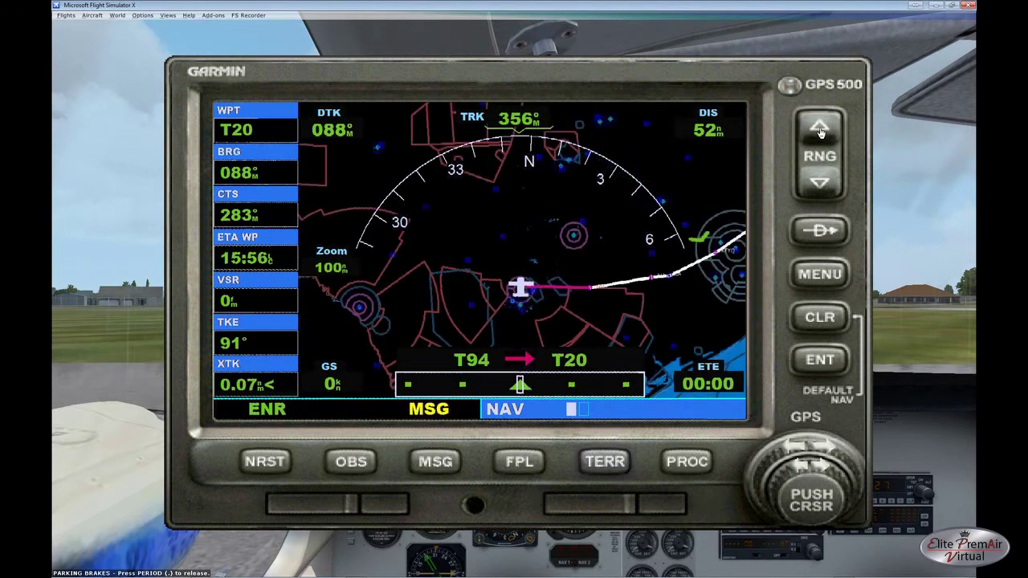
left_click(819, 129)
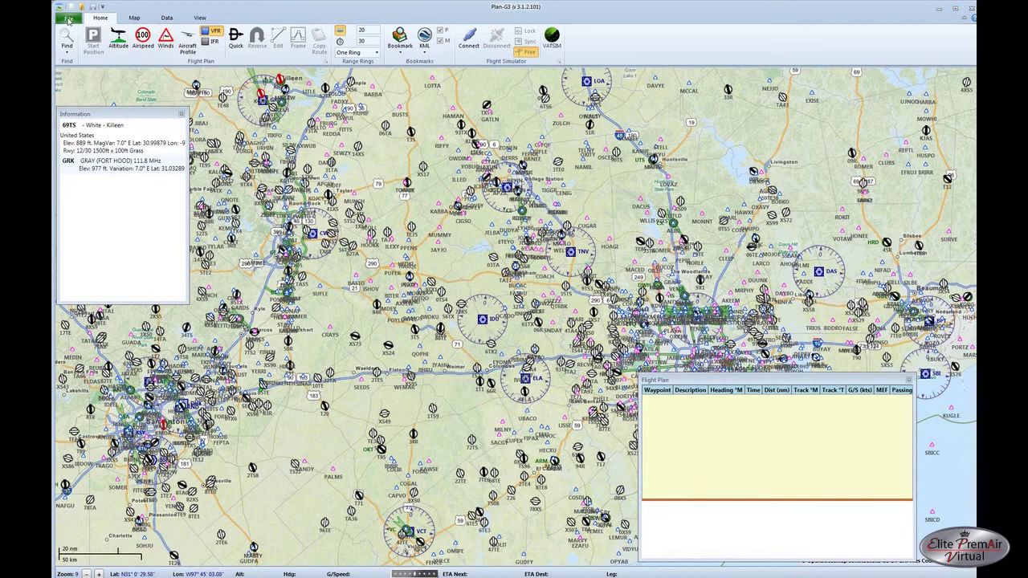
Switch to Plan-G, bring up the dialog for opening a plan, and filter it to FSX / FS9 flight plan files (*.pln).
left_click(69, 19)
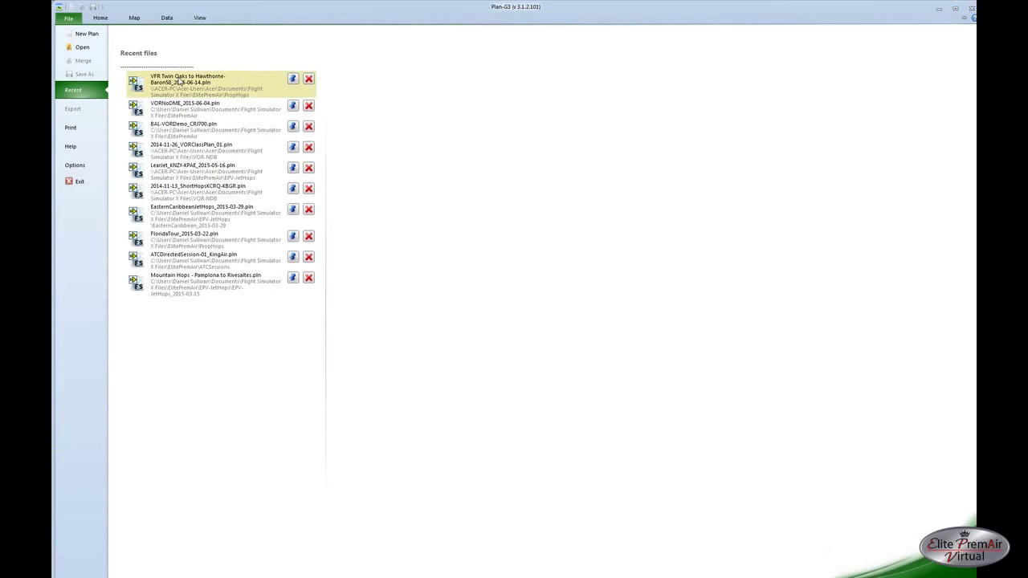
left_click(82, 49)
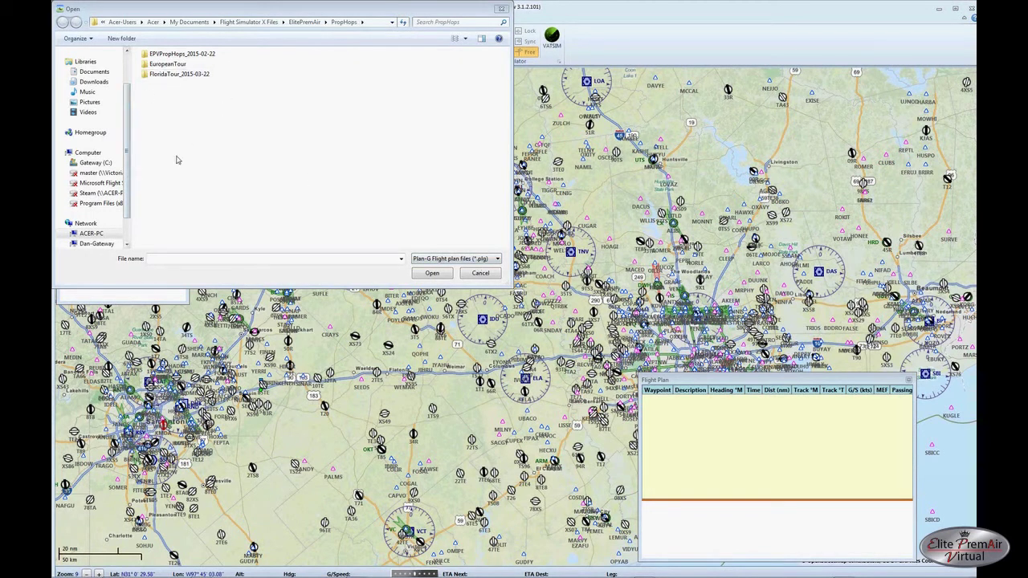
left_click(497, 259)
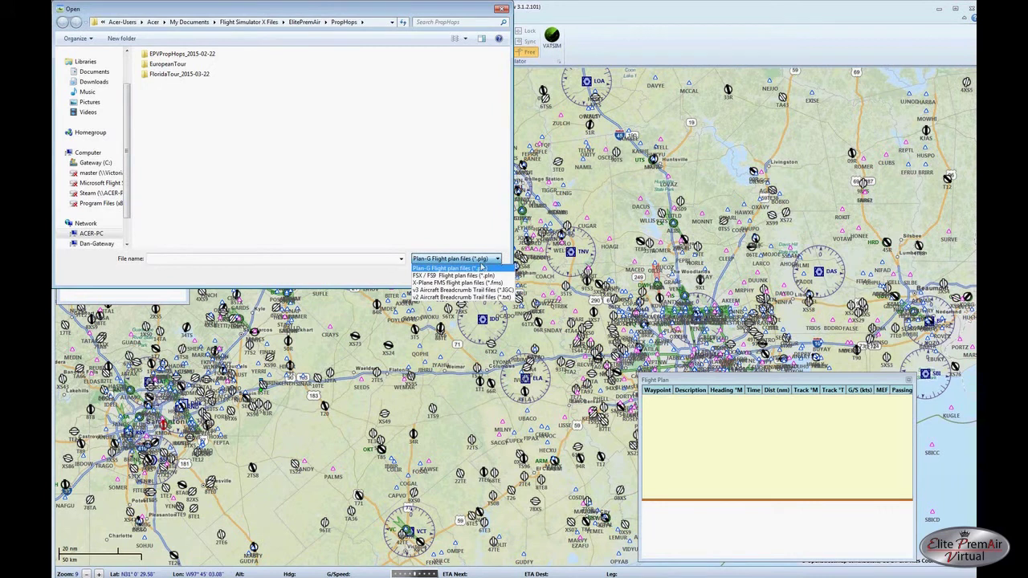
left_click(467, 276)
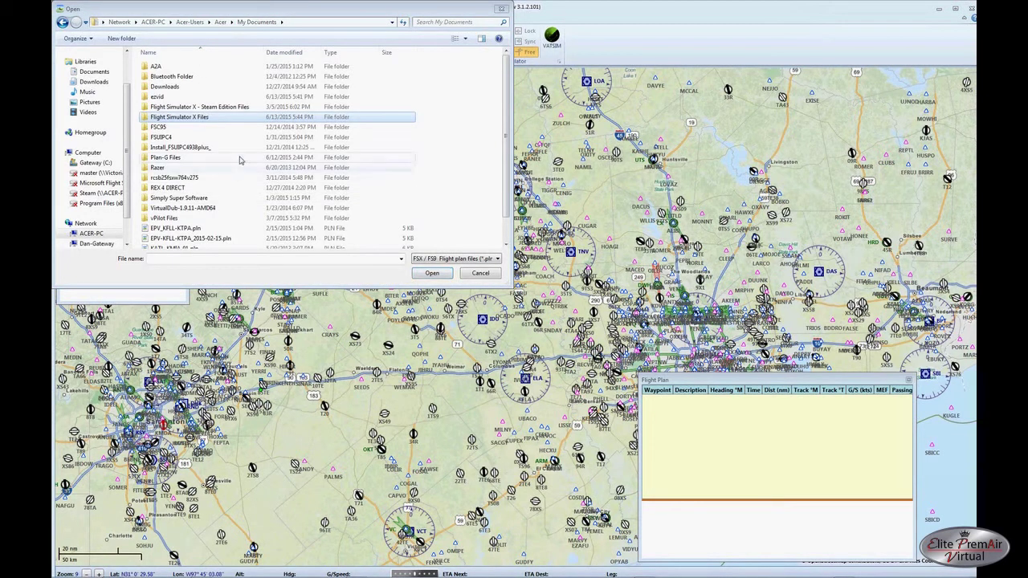
Load the v3 breadcrumb trail Trail_EPV5127_2015-6-2 (KCRQ-KBGR).IGC from Plan-G Files\Trail and close its Trail Analysis window.
double_click(177, 158)
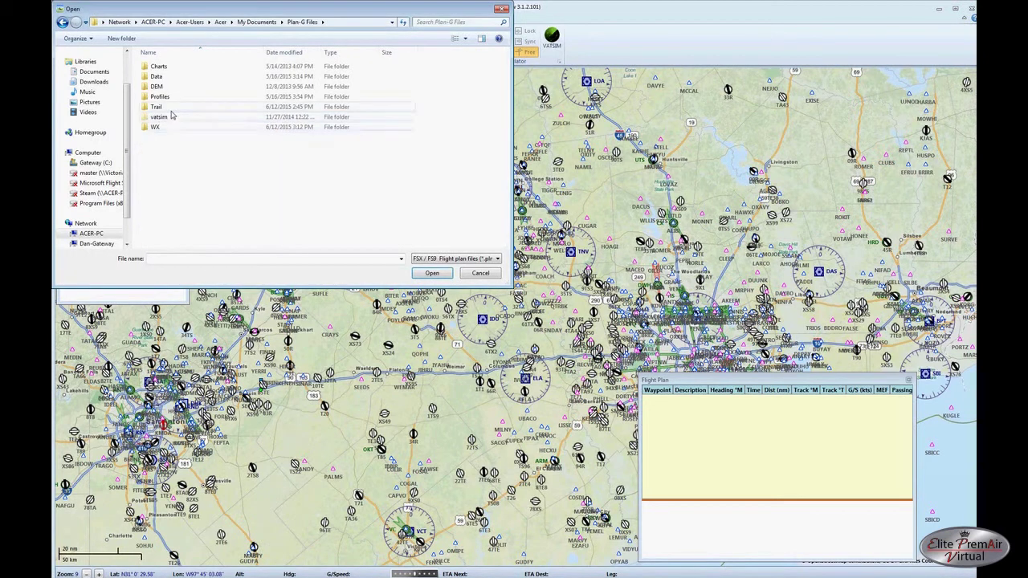
double_click(170, 111)
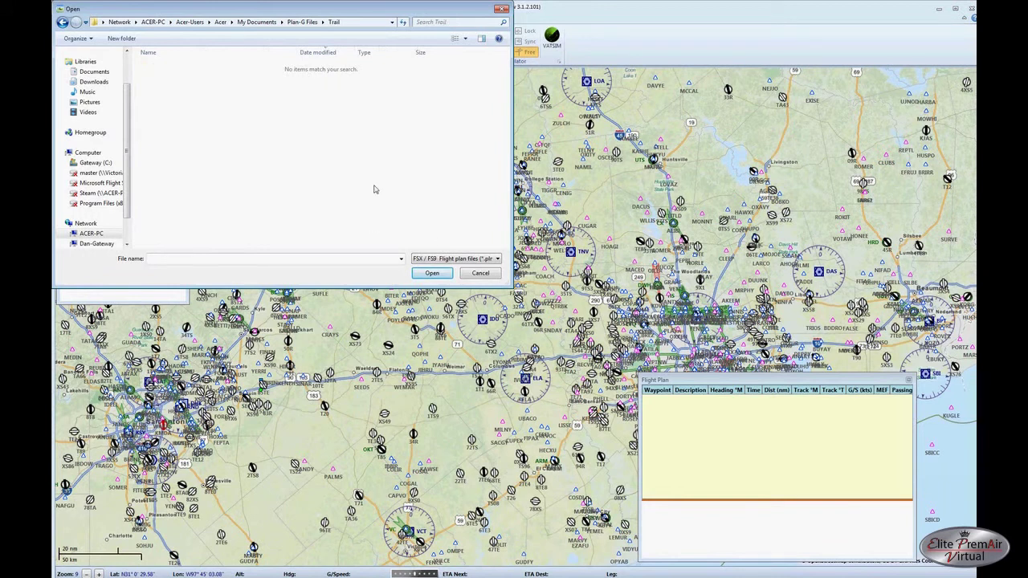
left_click(457, 260)
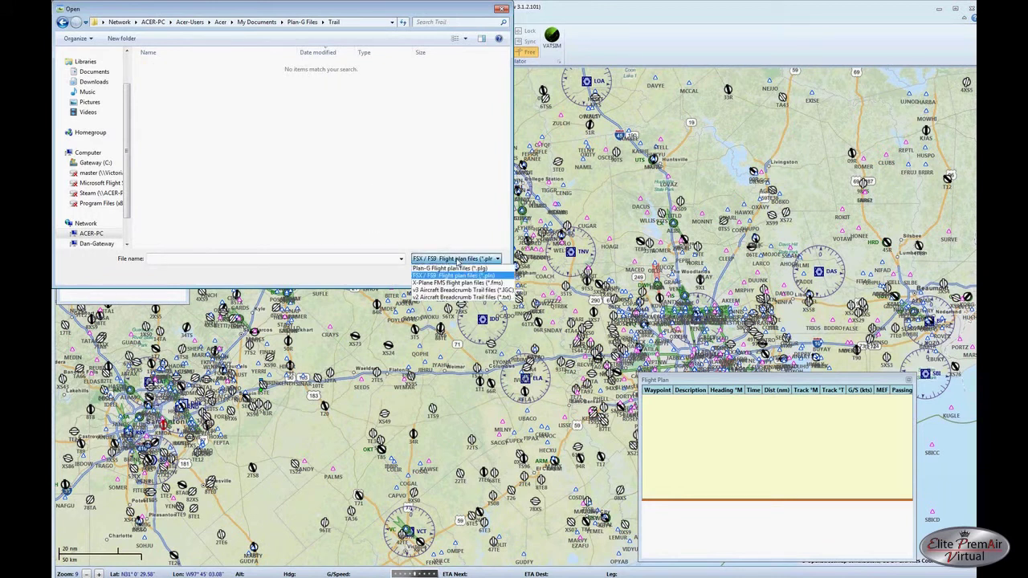
left_click(446, 290)
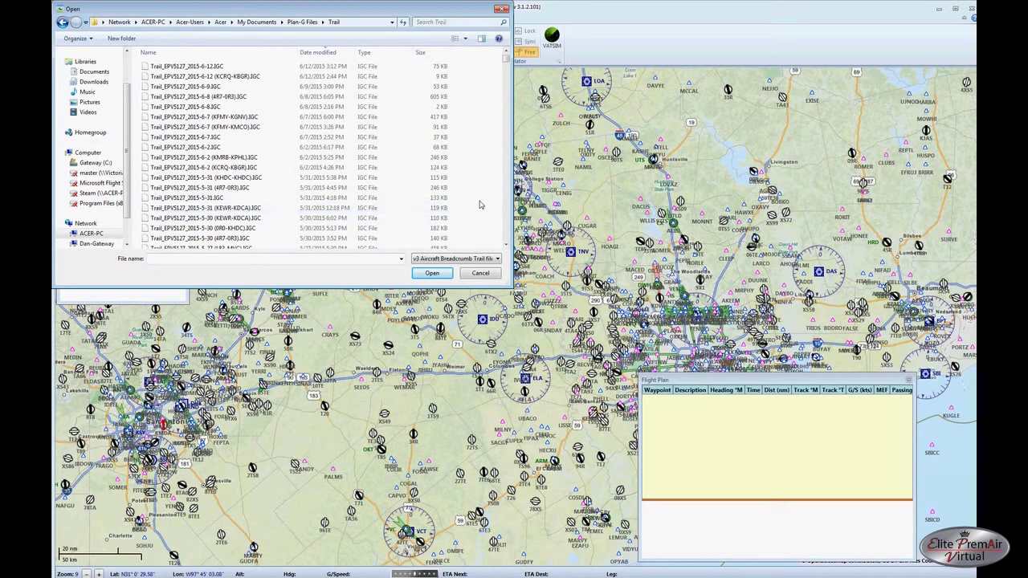
left_click(247, 166)
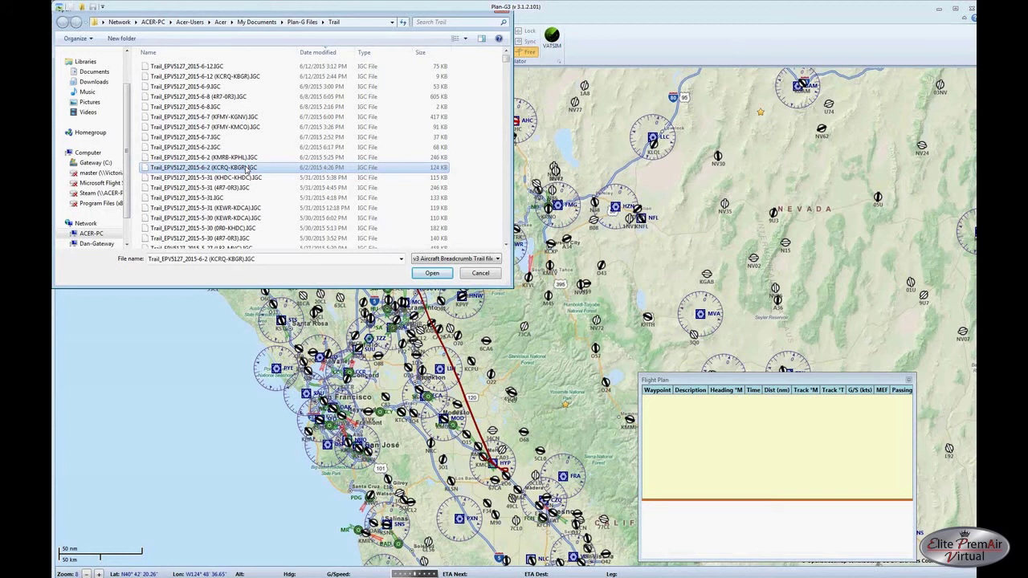
double_click(248, 167)
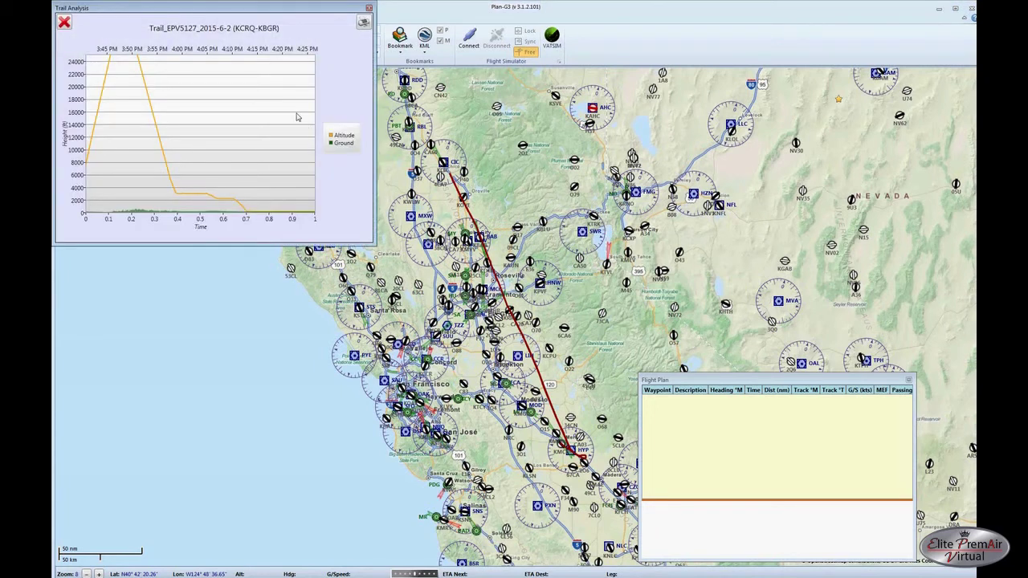
left_click(369, 10)
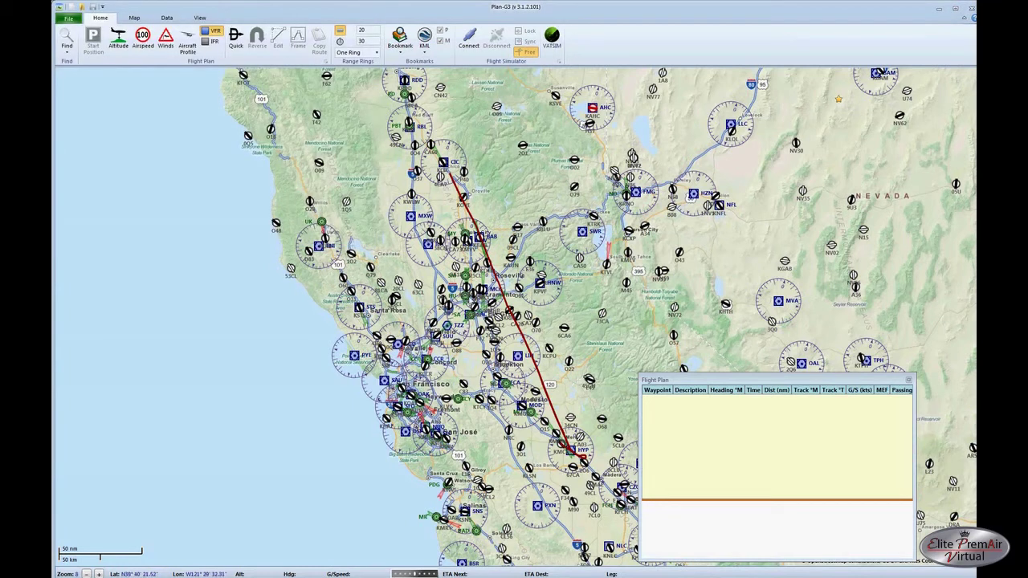
Set the map to preset zoom level 10 around the trail near Merced and close the Flight Plan window.
left_click_drag(470, 378, 456, 241)
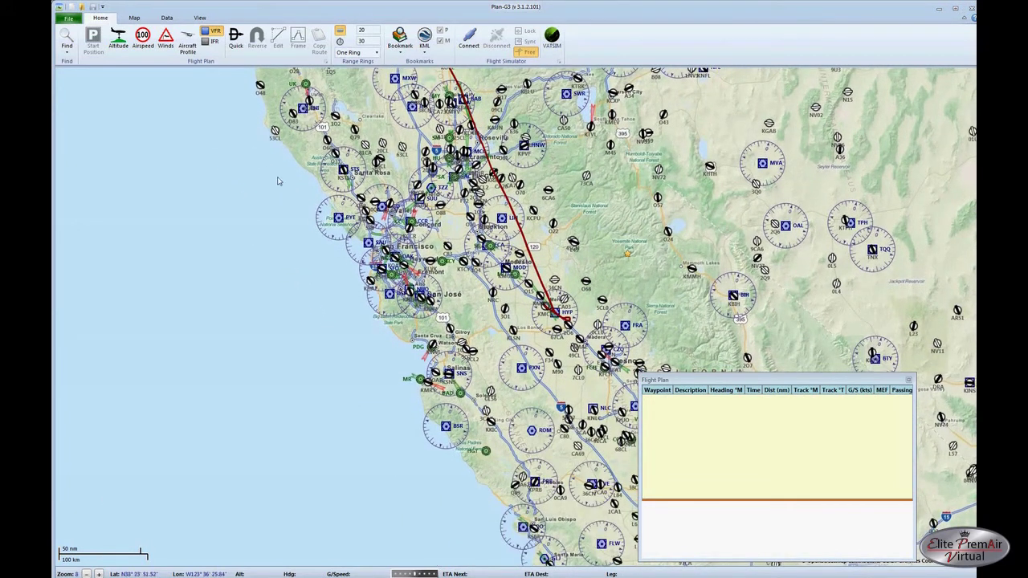
left_click(200, 19)
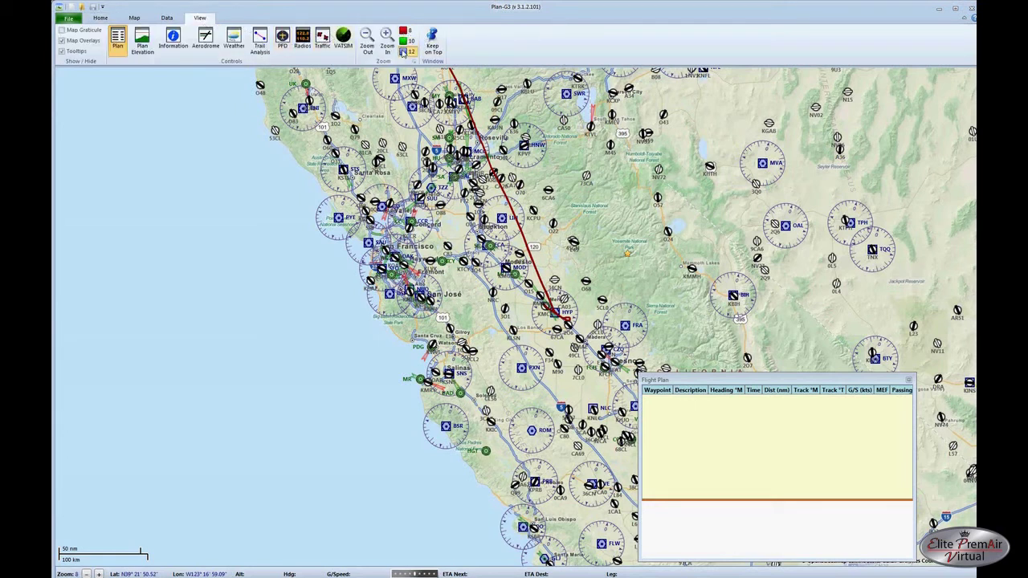
left_click(403, 52)
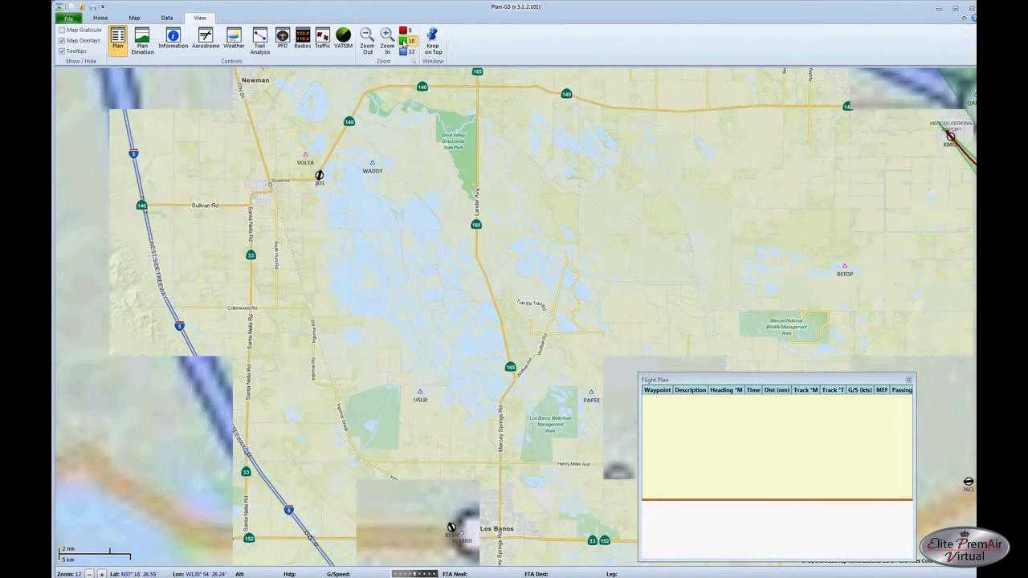
left_click(403, 40)
left_click_drag(517, 223, 369, 228)
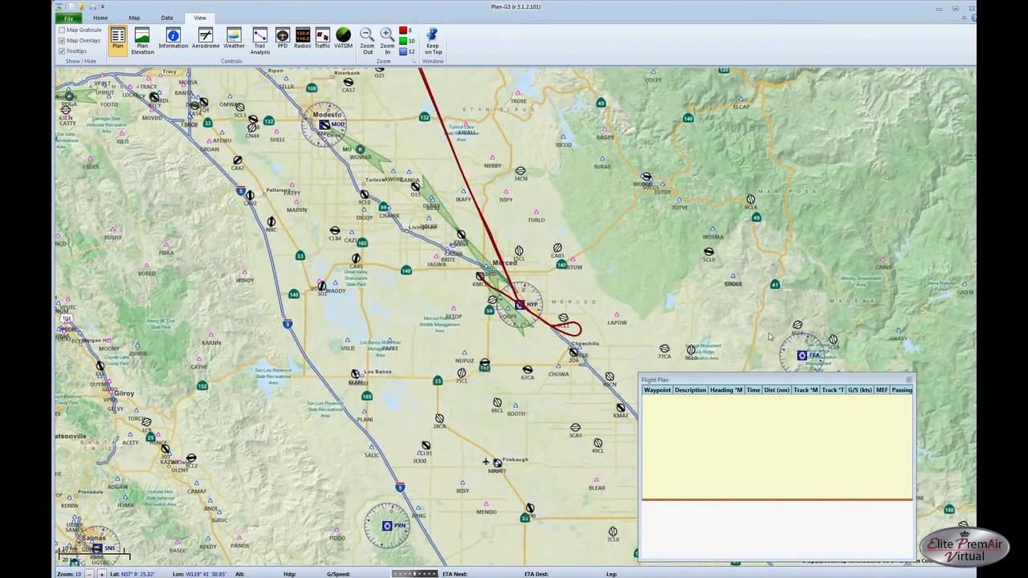
left_click(909, 380)
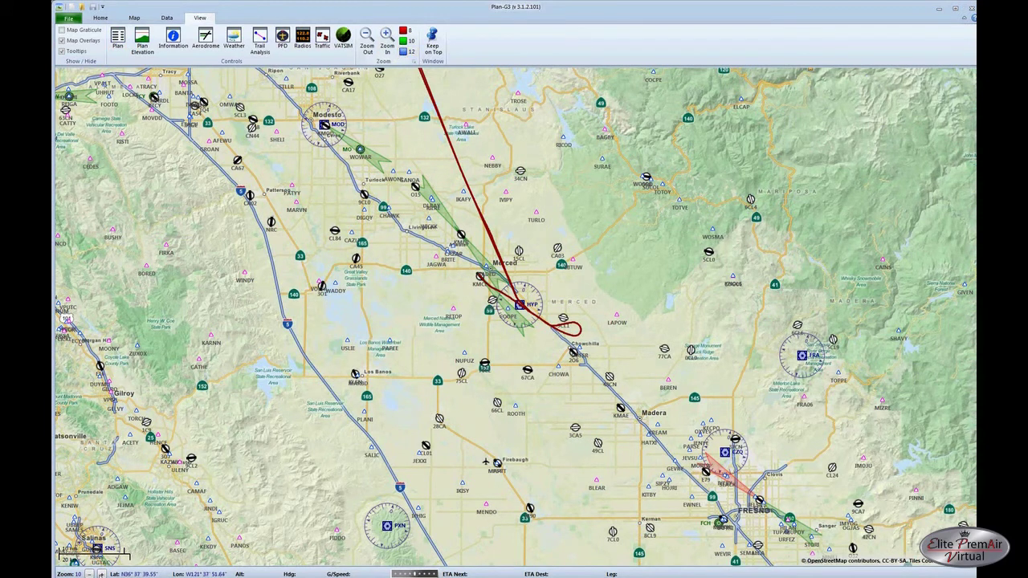
Enlarge the map to zoom level 13 to examine the flown trail's loop southeast of the HYP VOR.
left_click(102, 573)
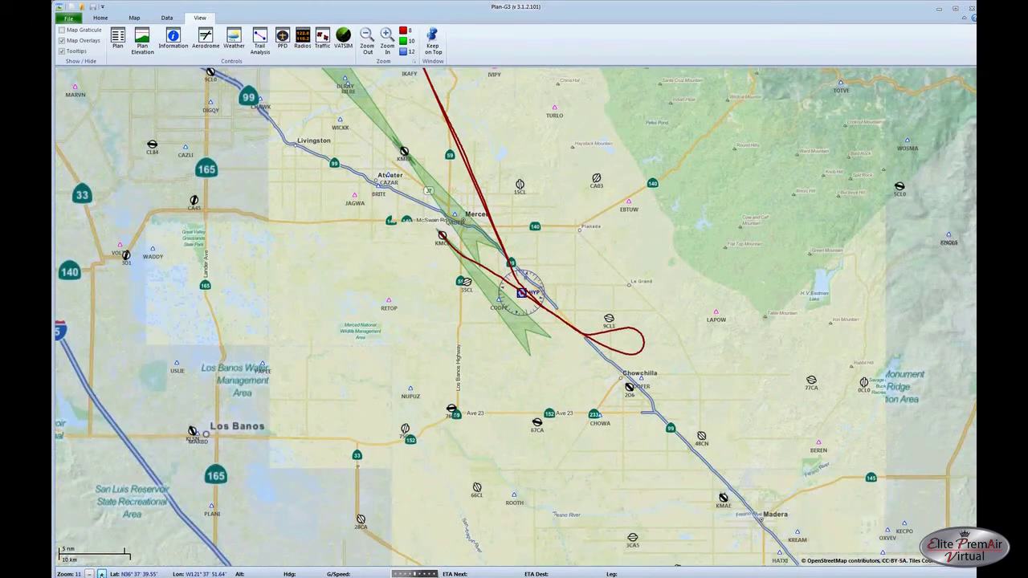
left_click(101, 574)
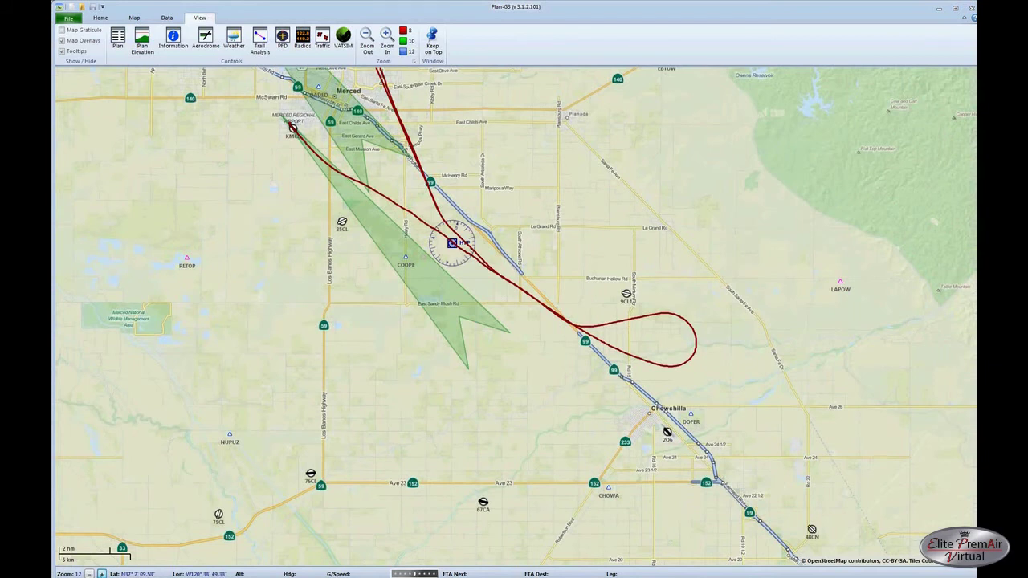
left_click(101, 573)
left_click_drag(427, 291, 407, 375)
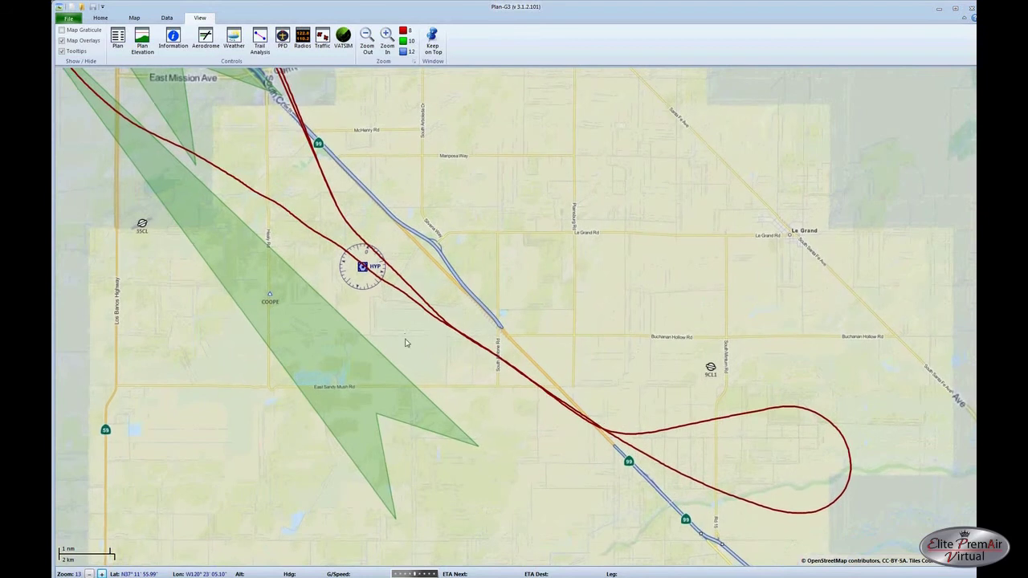
Show the Information window, move it lower over the map, and measure bearing and range from the HYP VOR.
left_click(173, 37)
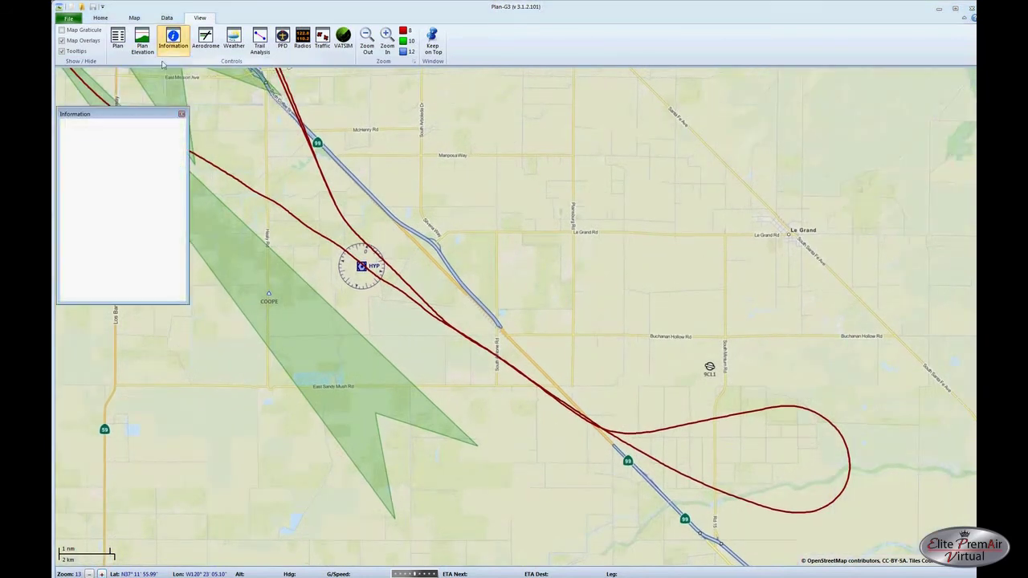
left_click_drag(145, 132, 155, 266)
mouse_move(360, 272)
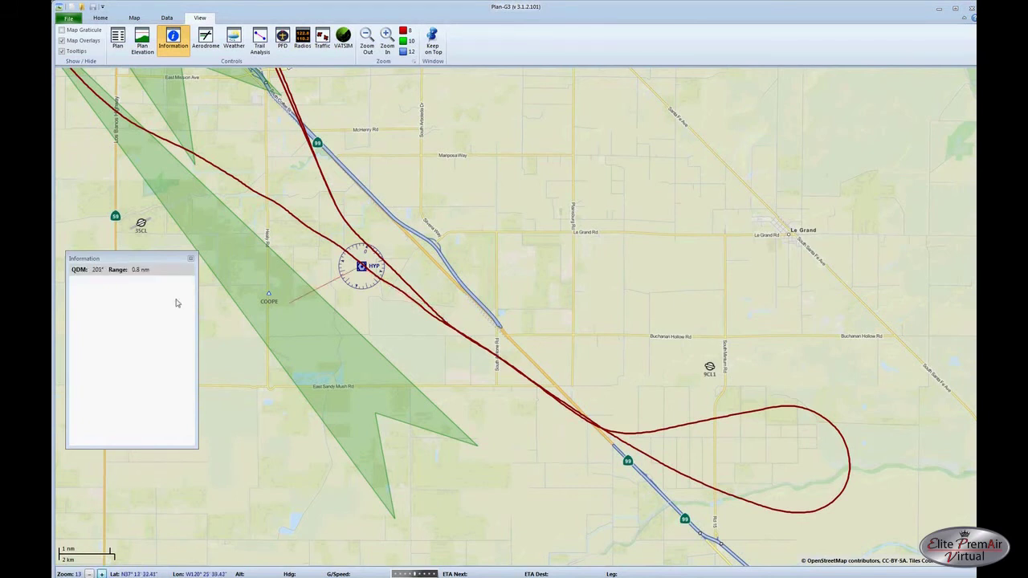
left_click_drag(157, 267, 420, 368)
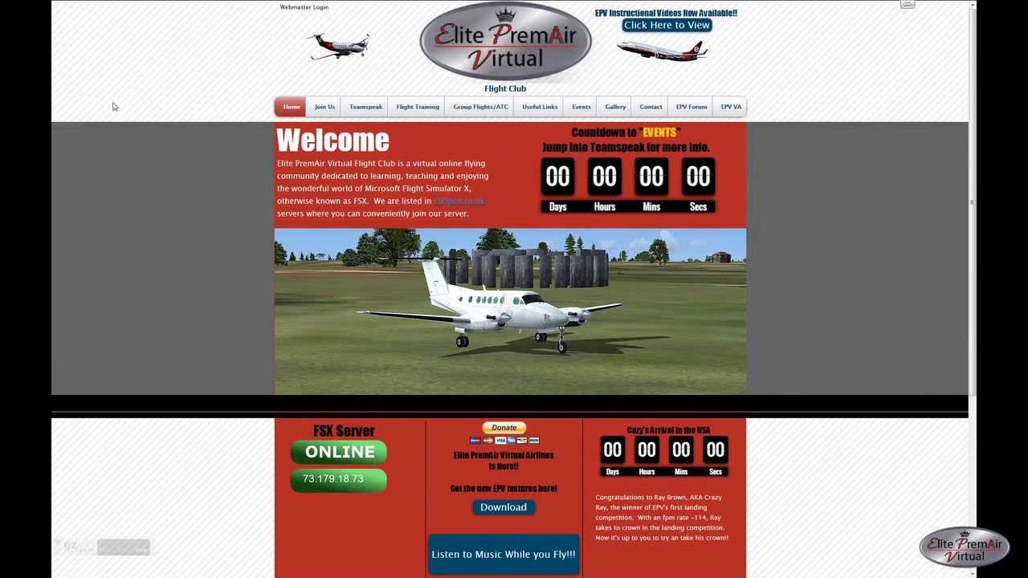
Switch to the Elite PremAir Virtual website, look through its Teamspeak and Useful Links pages, and return to the Home page.
mouse_move(138, 4)
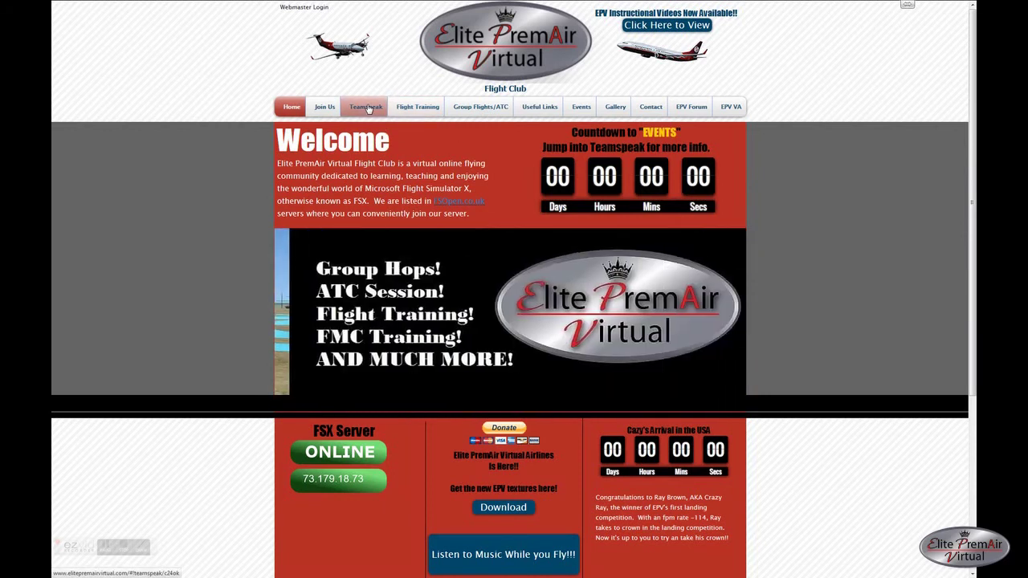
left_click(368, 109)
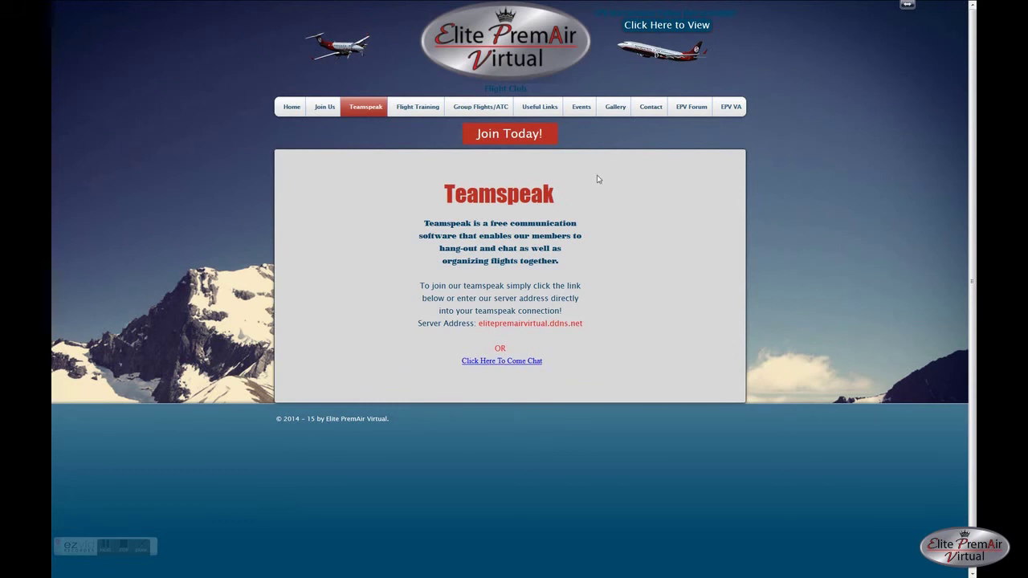
left_click(538, 109)
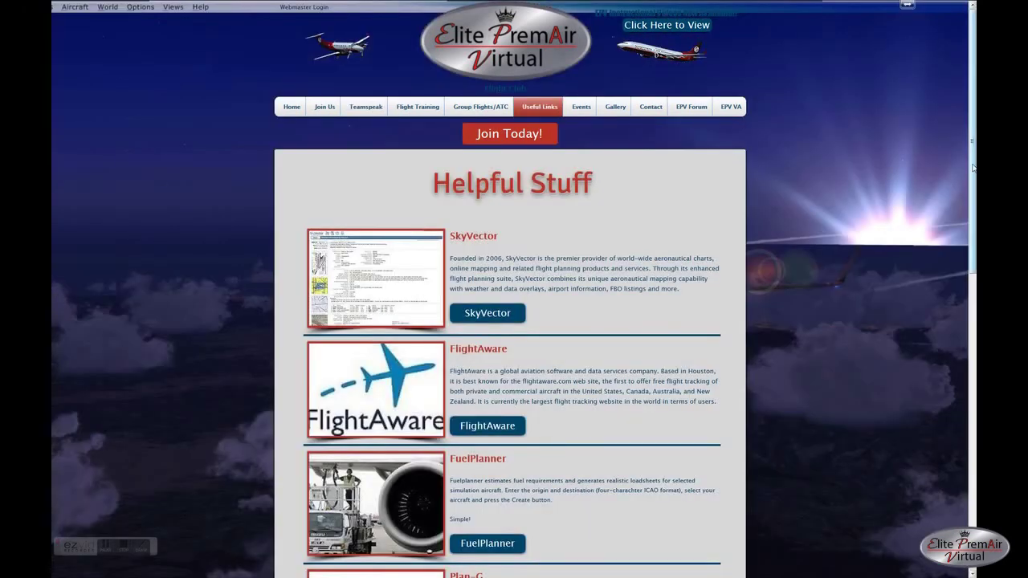
left_click_drag(973, 166, 975, 380)
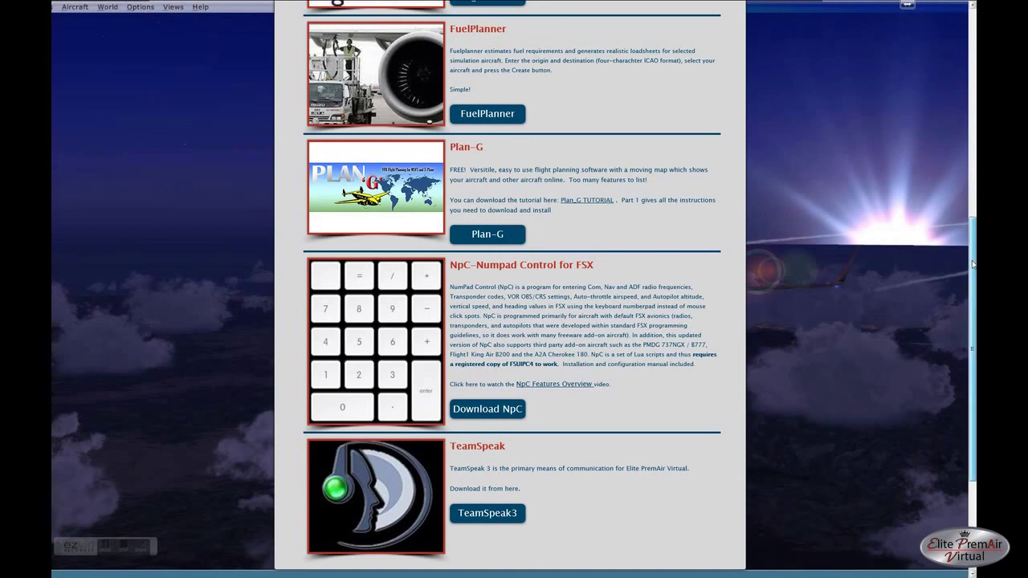
scroll(973, 265, "up", 5)
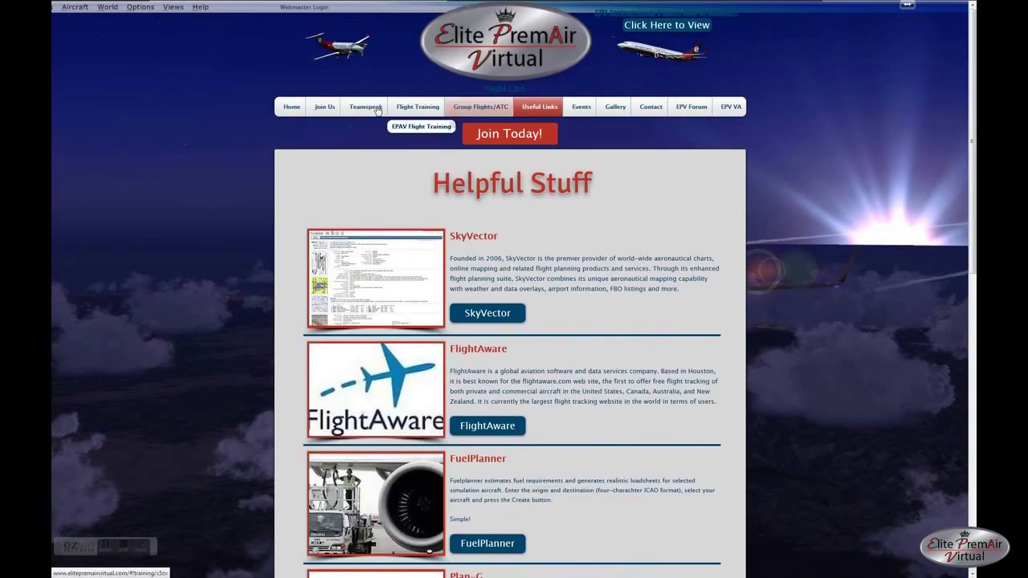
left_click(291, 107)
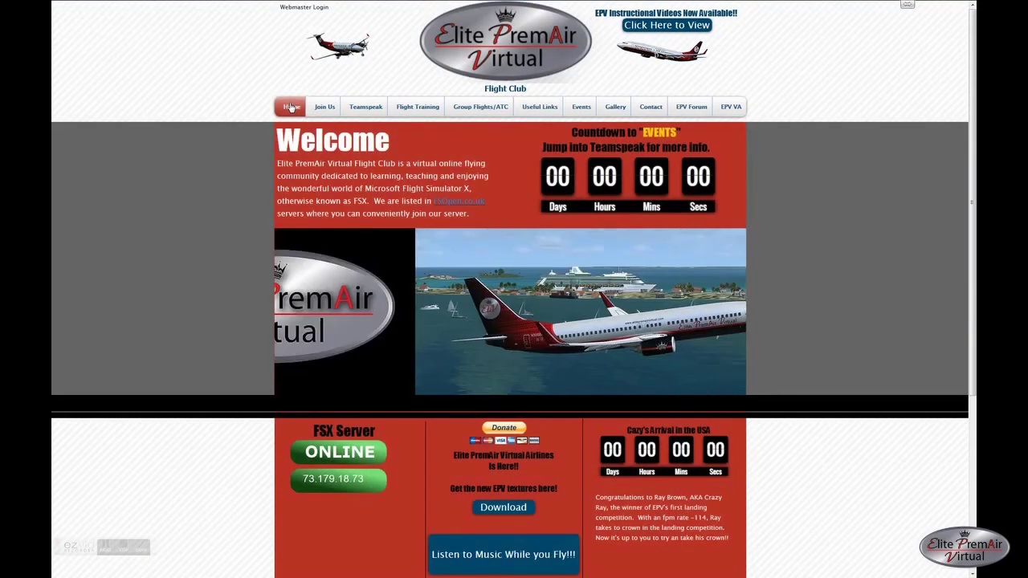